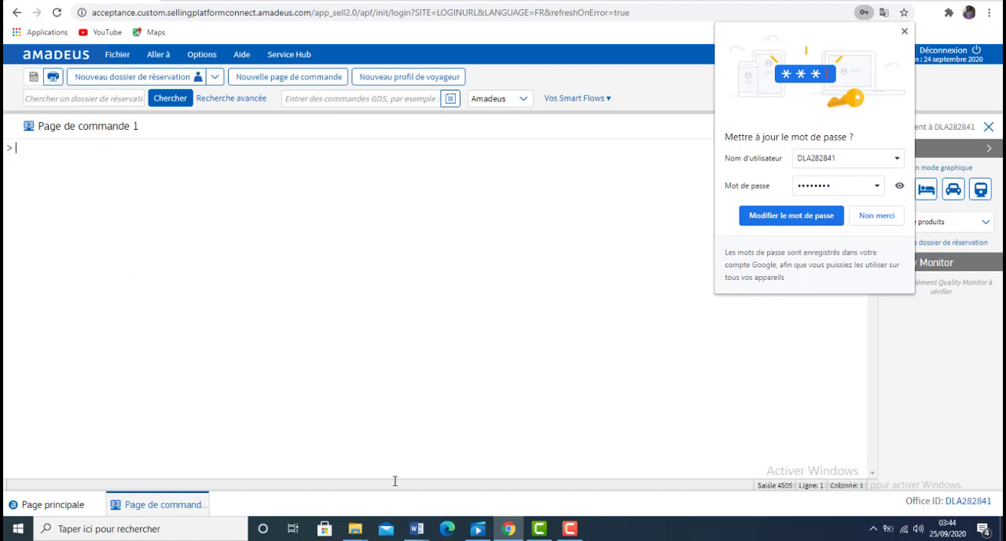
# Step: Switch to the cours amadeus Word document and correct the first mandatory PNR element to "Eléments de noms"
pyautogui.moveTo(419, 528)
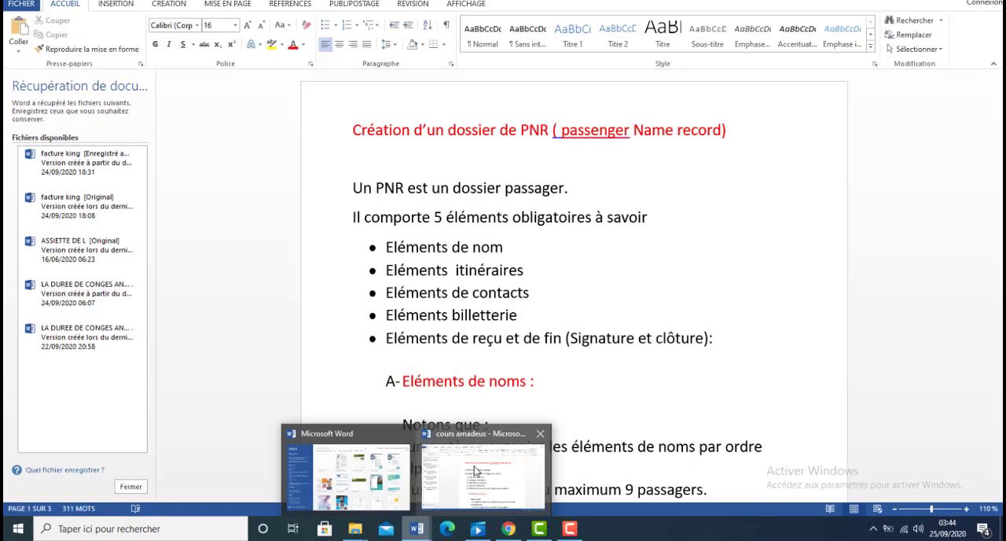
pyautogui.click(474, 470)
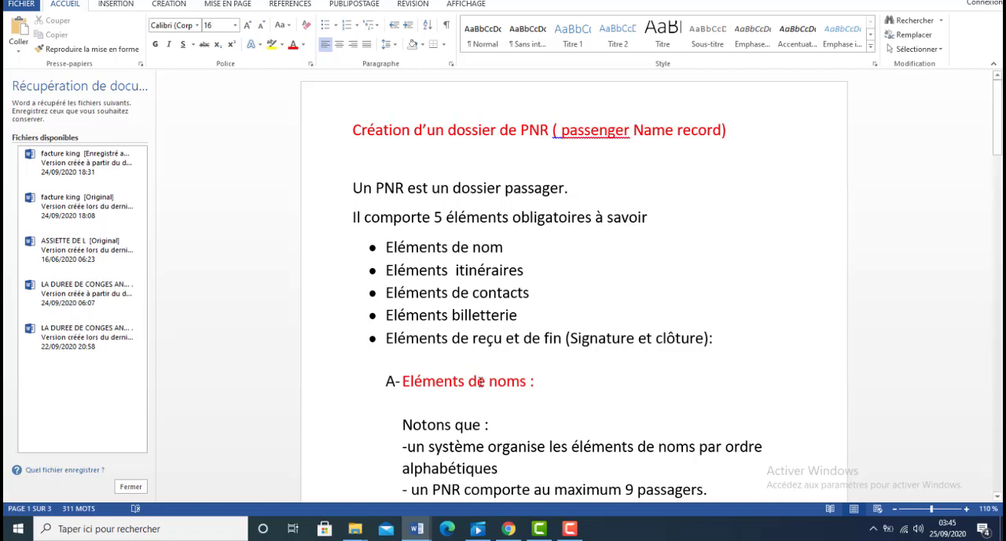
pyautogui.click(504, 247)
pyautogui.write('s')
pyautogui.scroll(-8, 1002, 312)
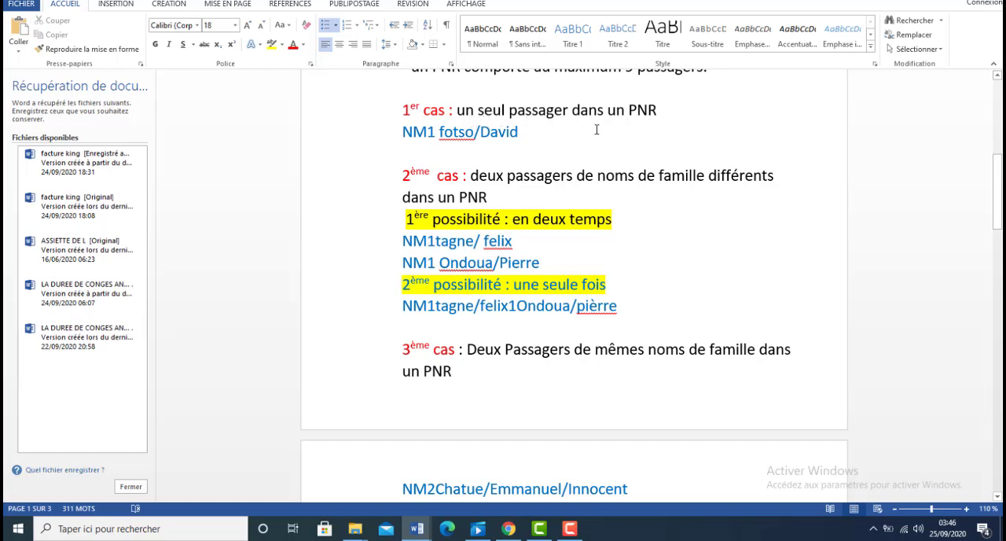
pyautogui.click(510, 132)
pyautogui.click(523, 132)
pyautogui.moveTo(523, 133); pyautogui.dragTo(422, 132)
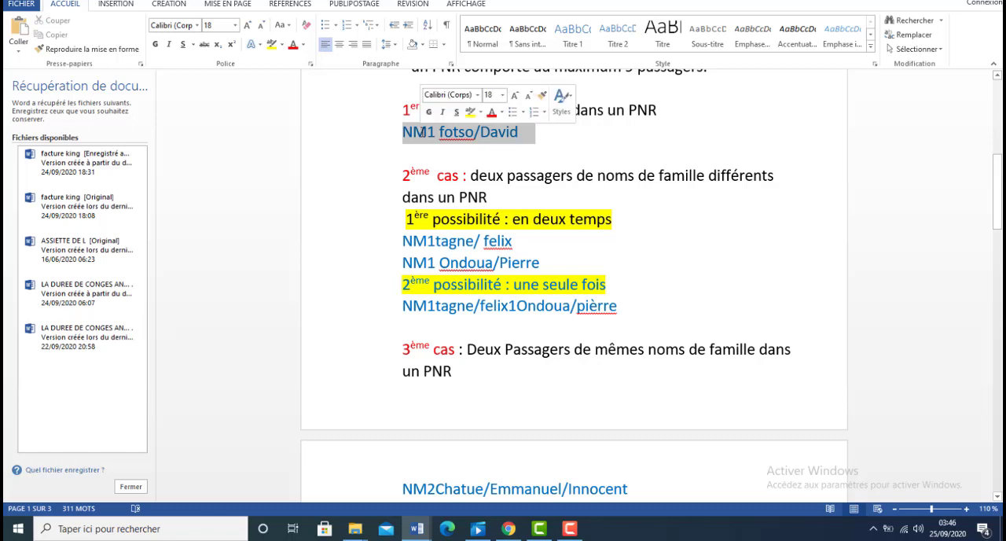
pyautogui.hotkey('ctrl', 'c')
pyautogui.click(430, 132)
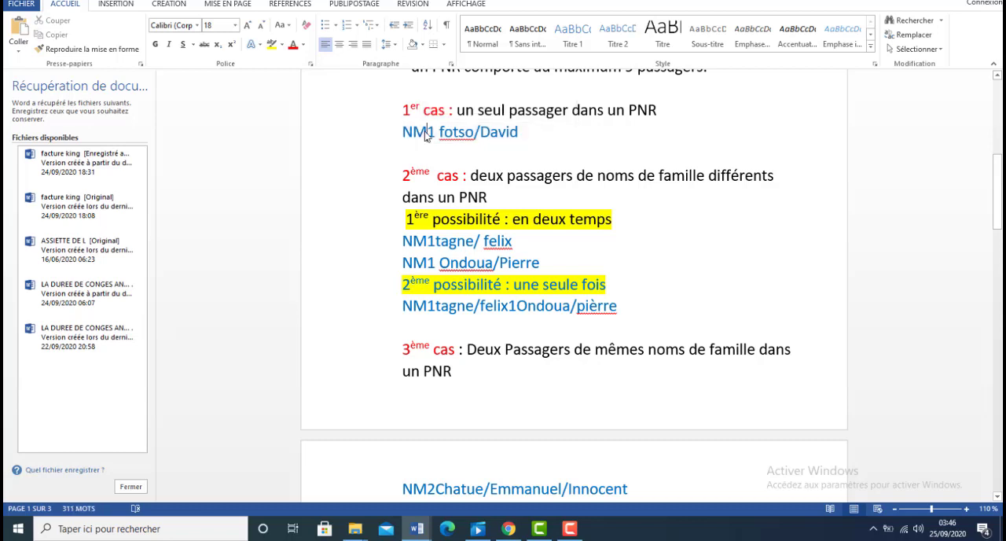
pyautogui.press('Delete')
pyautogui.hotkey('ctrl', 'z')
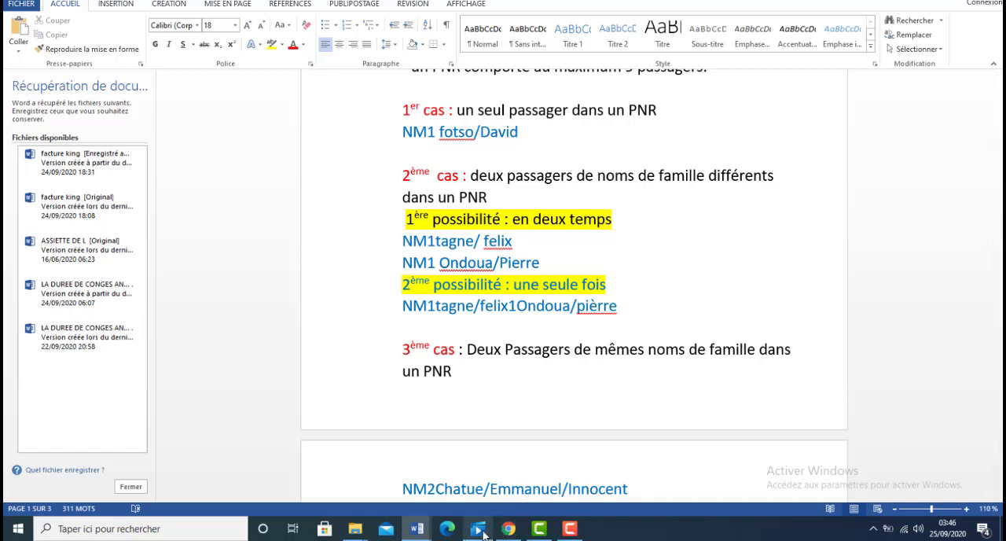
# Step: Switch to the Amadeus command page and start a PNR with an NM1 entry for the first-case passenger's surname and first name
pyautogui.click(507, 529)
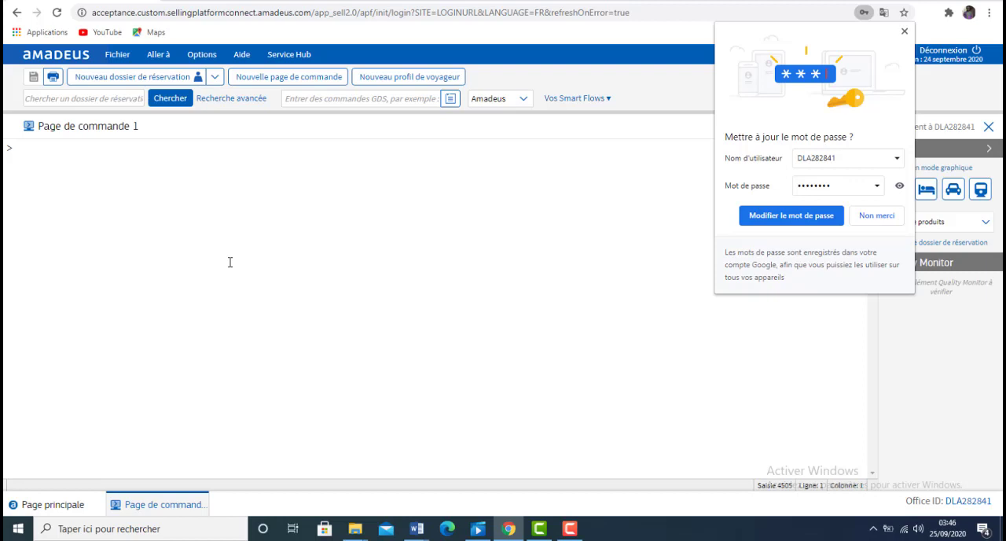
pyautogui.write('NM1FOTSO/')
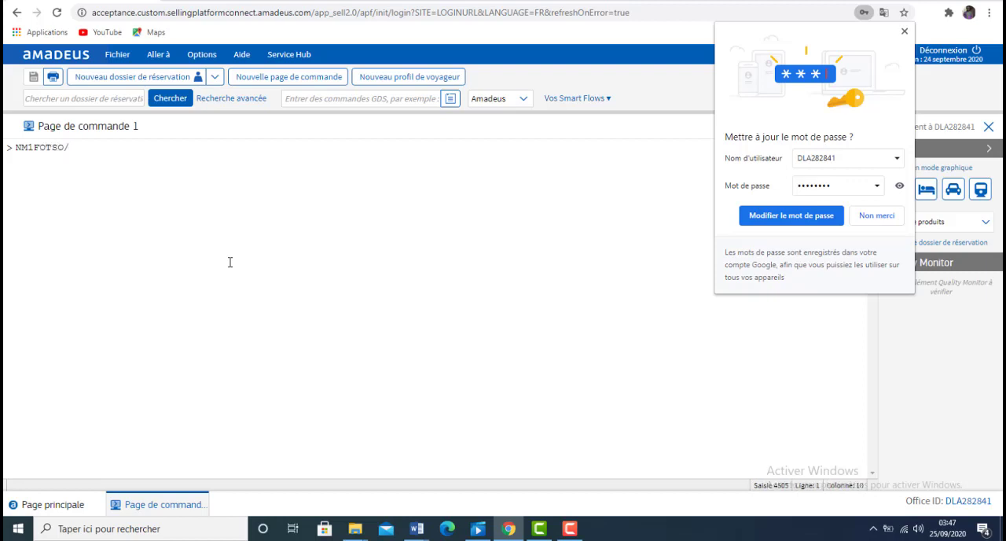
pyautogui.write('DAVID')
pyautogui.press('Return')
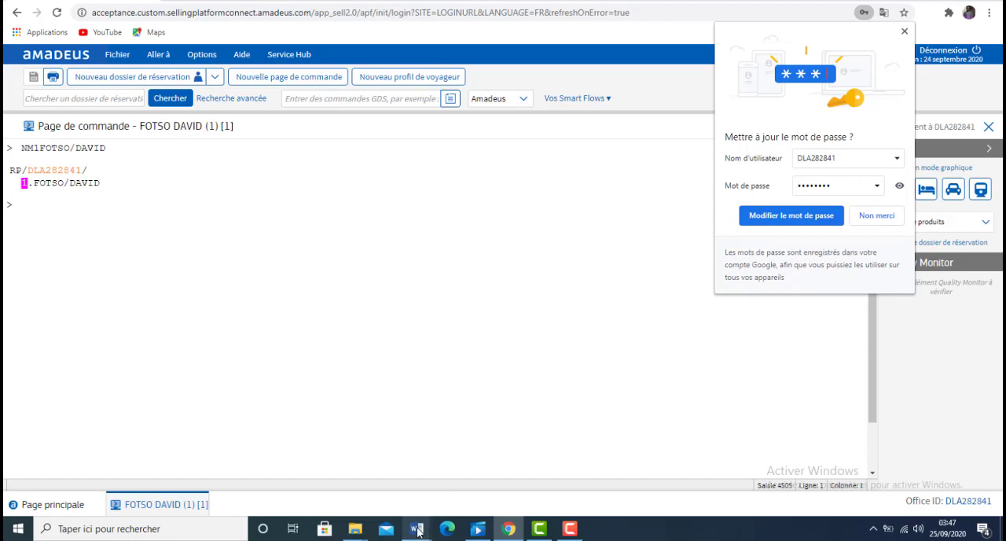
# Step: Check the second case in the Word notes and add a passenger with a different surname in Amadeus through a separate NM1 entry
pyautogui.moveTo(418, 532)
pyautogui.click(488, 481)
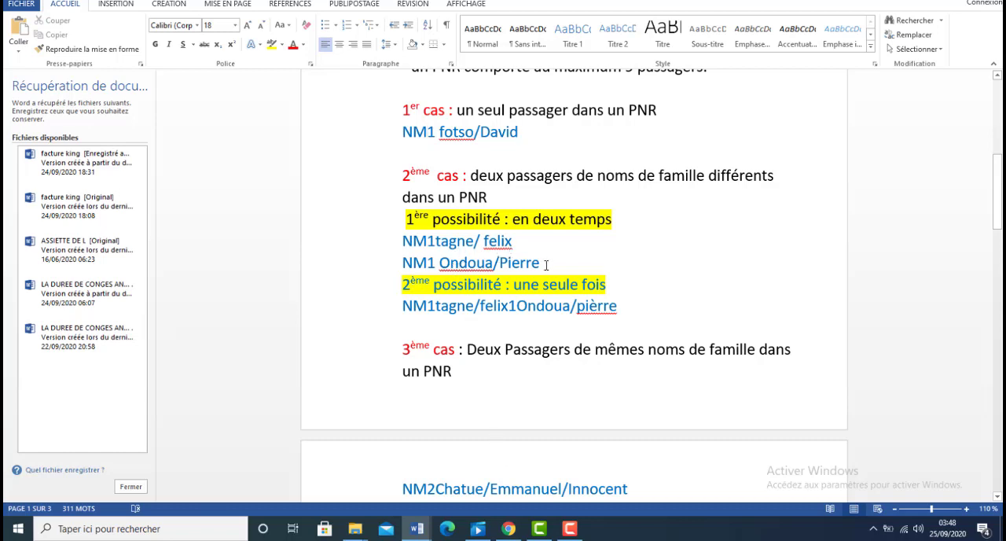
pyautogui.click(503, 533)
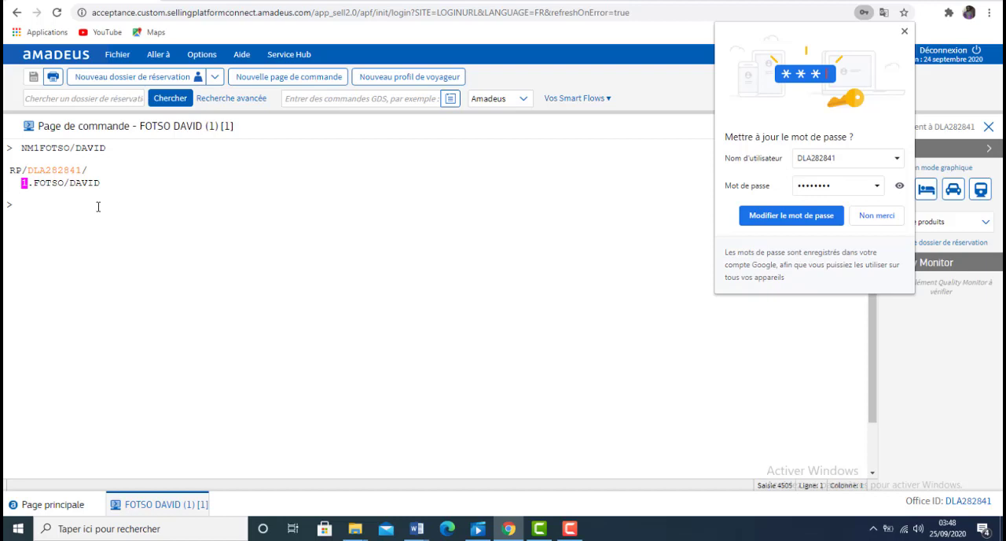
pyautogui.write('NM1DE')
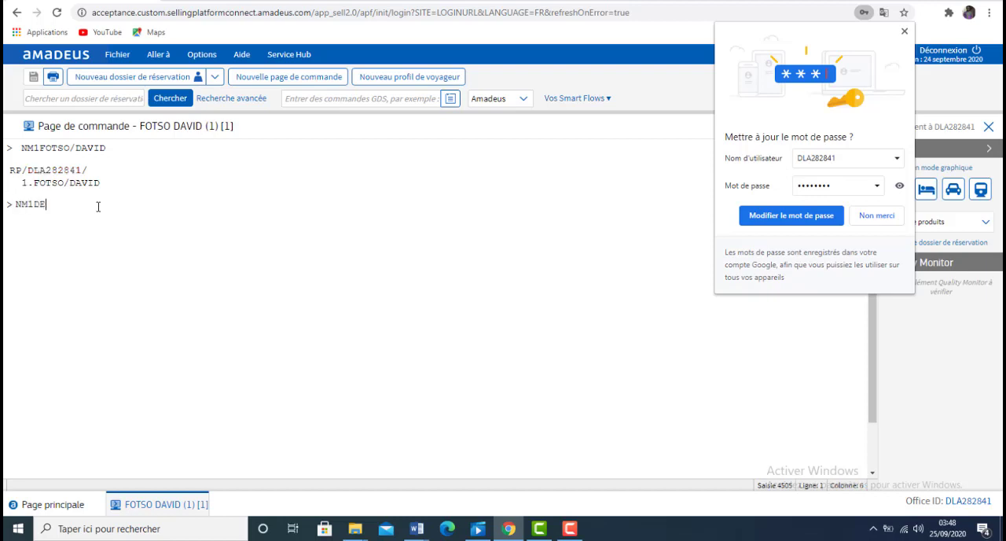
pyautogui.write('FFO/')
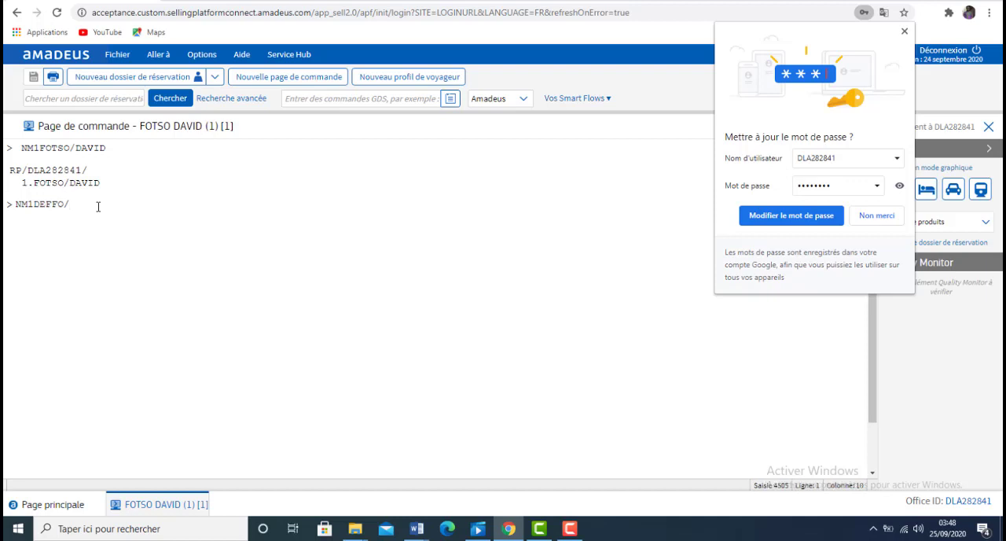
pyautogui.write('FELIX')
pyautogui.press('Return')
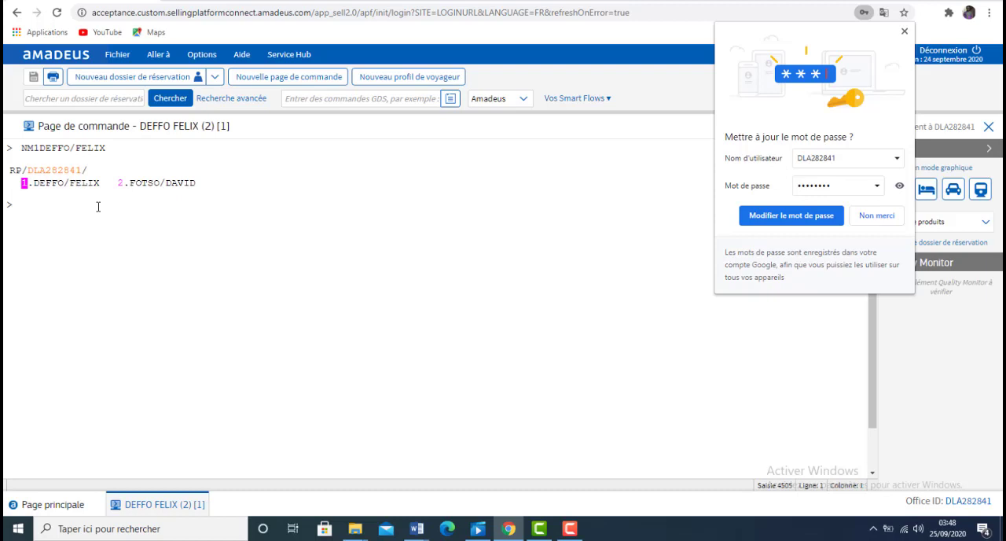
# Step: Add a third passenger with another surname to the same PNR through one more NM1 entry
pyautogui.write('NM1T')
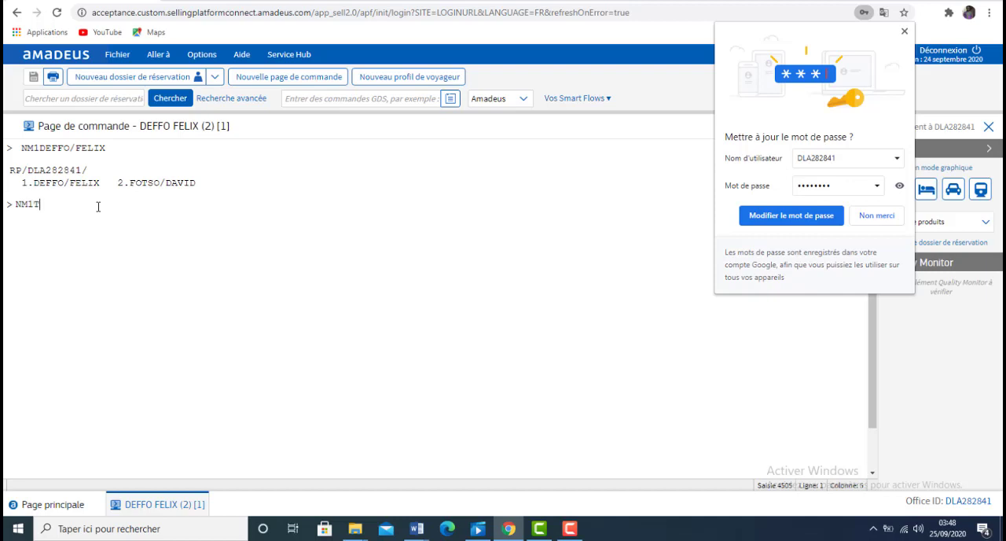
pyautogui.write('AGNE/')
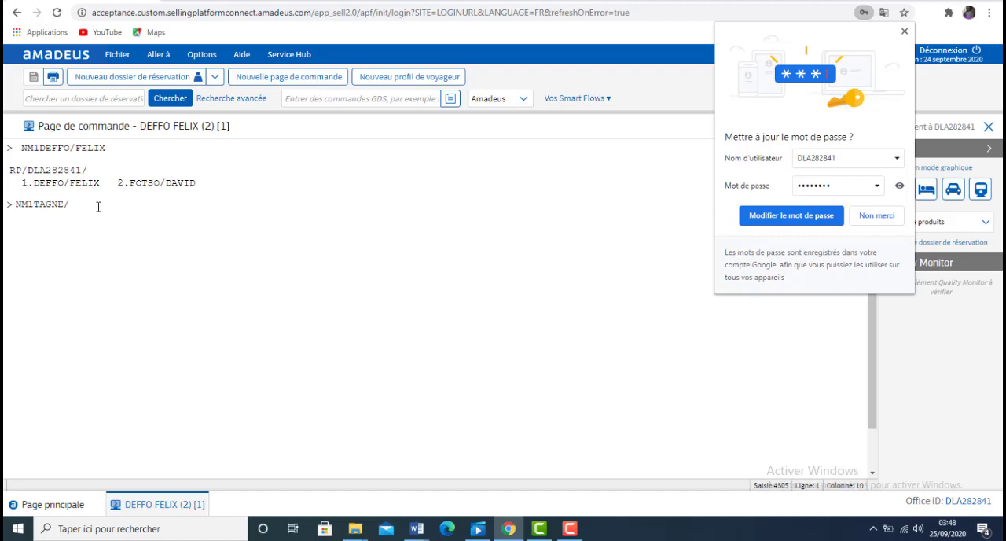
pyautogui.write('PIERRE')
pyautogui.press('Return')
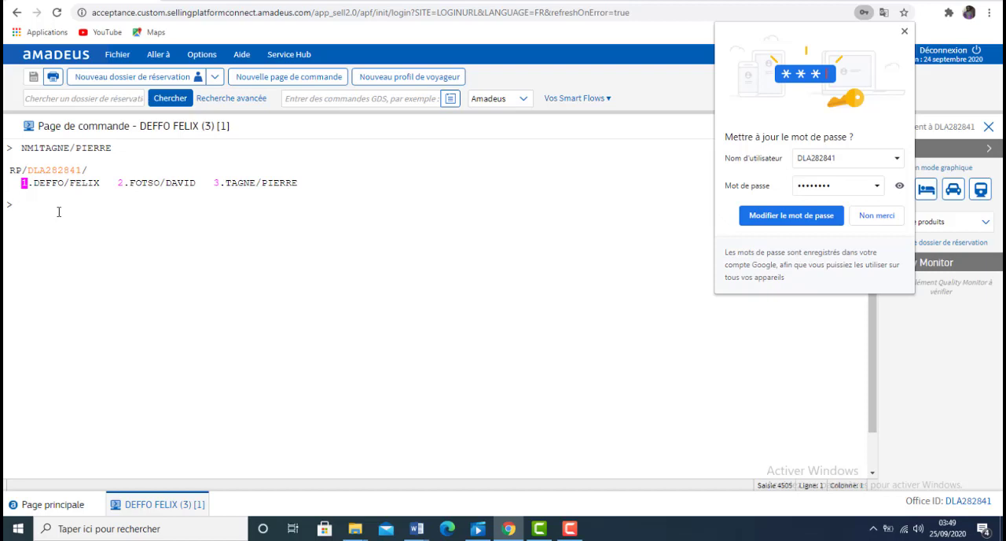
# Step: Discard the current PNR with IG and enter two passengers with different surnames in a single NM1 command, each preceded by 1
pyautogui.write('IG')
pyautogui.press('Return')
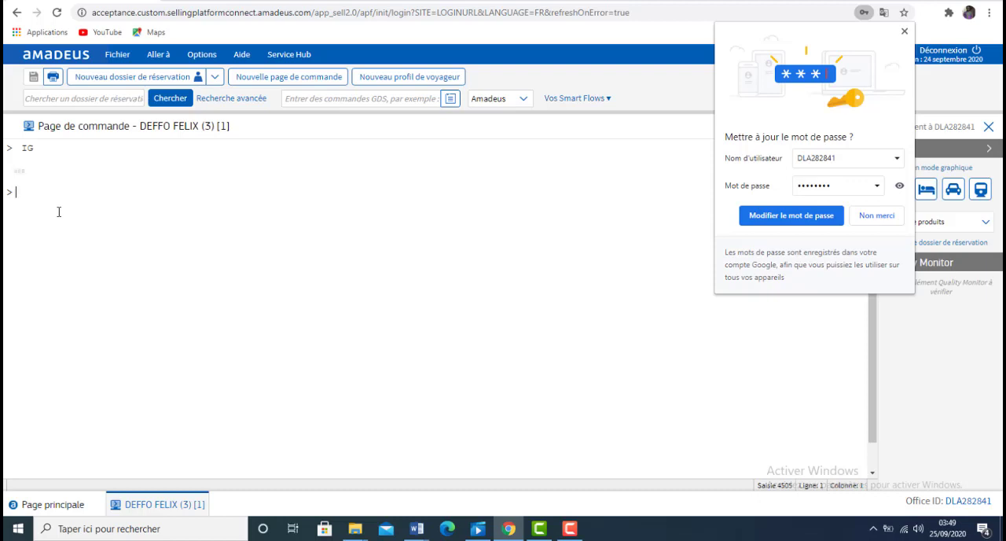
pyautogui.write('N')
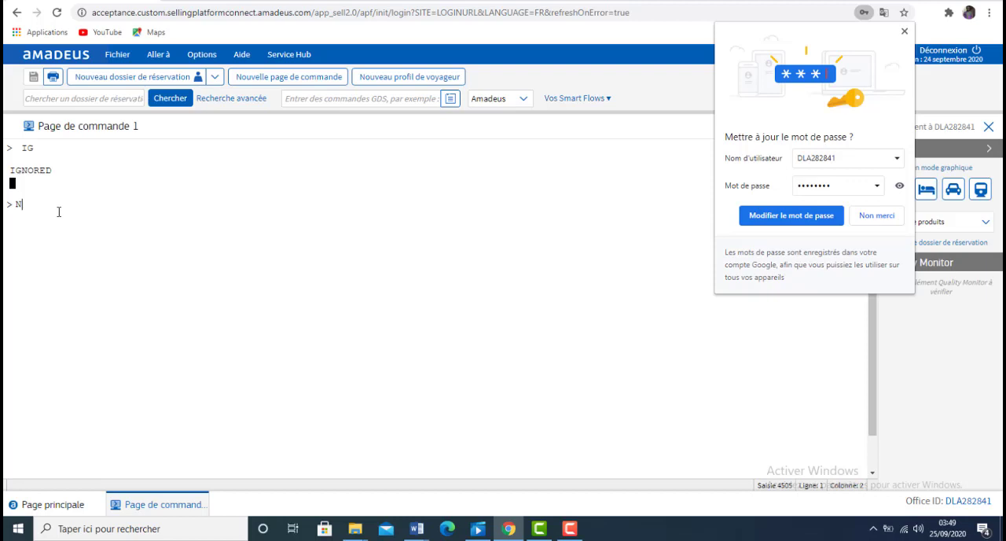
pyautogui.write('M1DEFFO/FELIX')
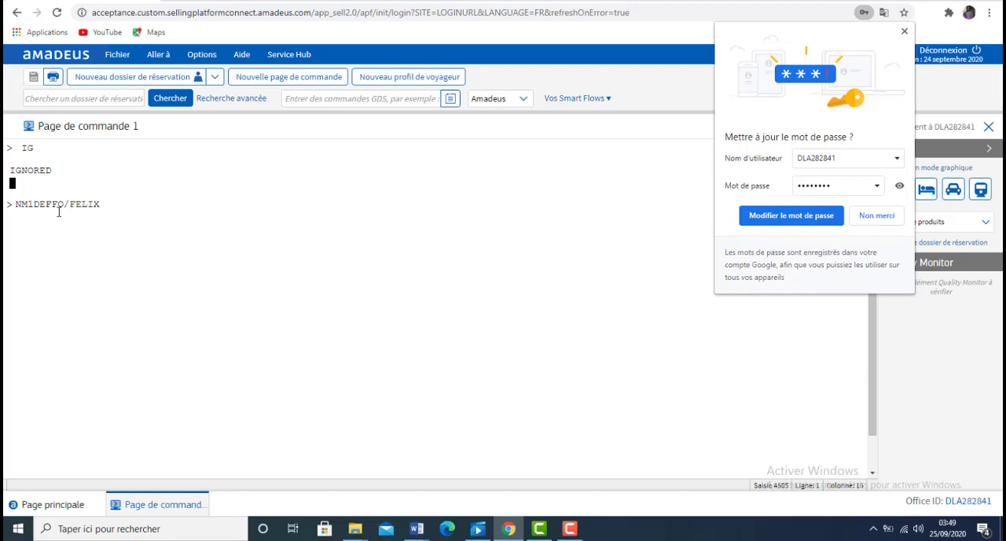
pyautogui.write('1')
pyautogui.write('TAGNE/PIERRE')
pyautogui.press('Return')
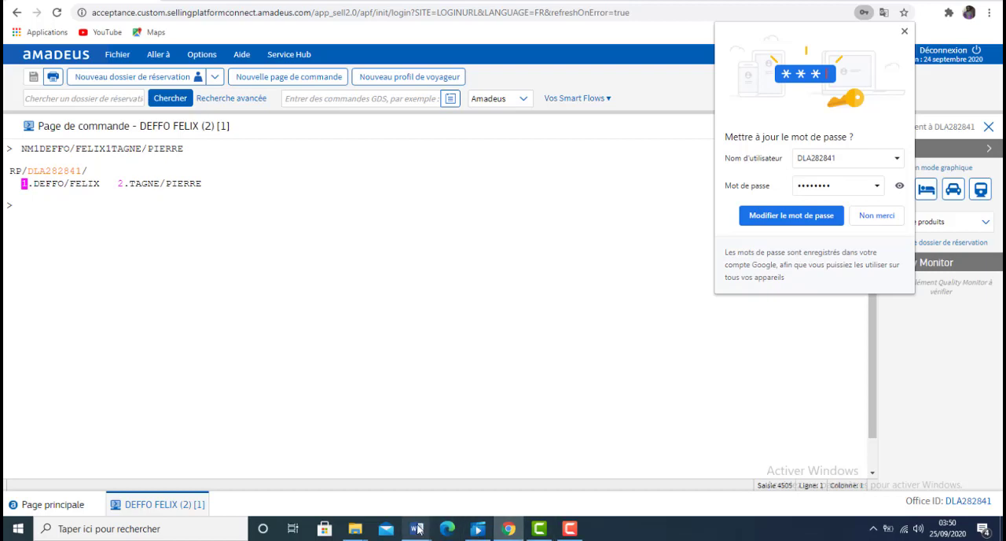
# Step: Check the third case in the Word notes and add two passengers sharing one surname in Amadeus with a single NM2 entry
pyautogui.moveTo(419, 530)
pyautogui.click(483, 472)
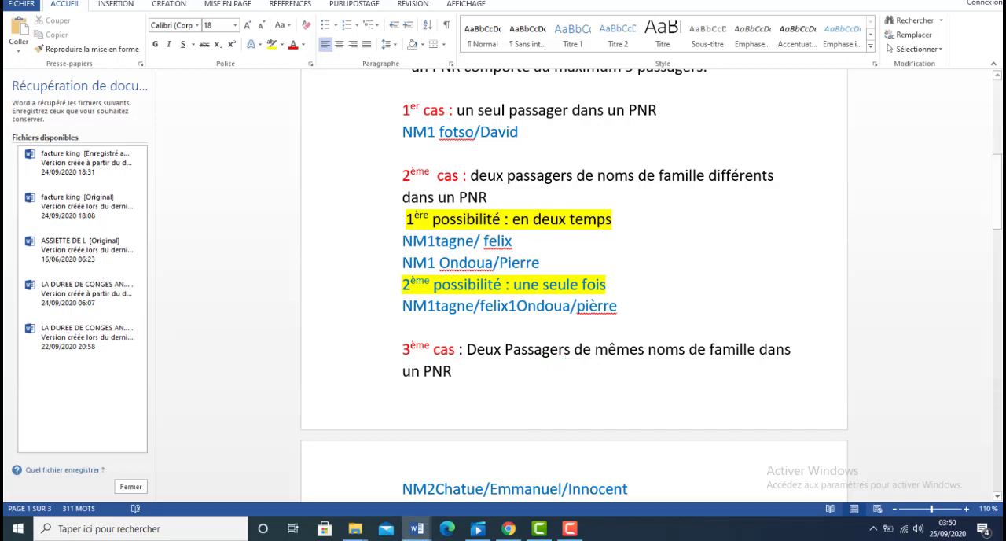
pyautogui.click(996, 495)
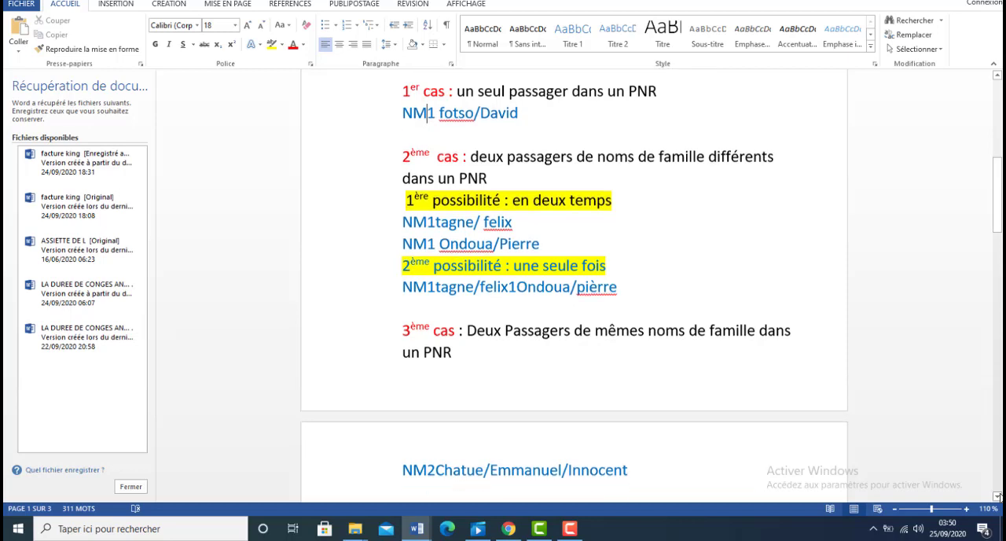
pyautogui.moveTo(997, 496); pyautogui.dragTo(997, 496)
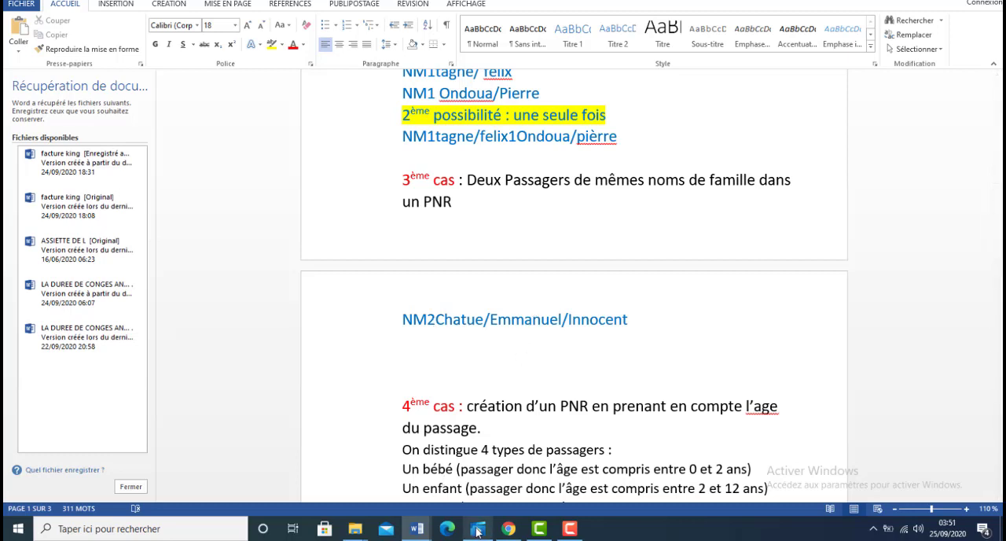
pyautogui.click(511, 528)
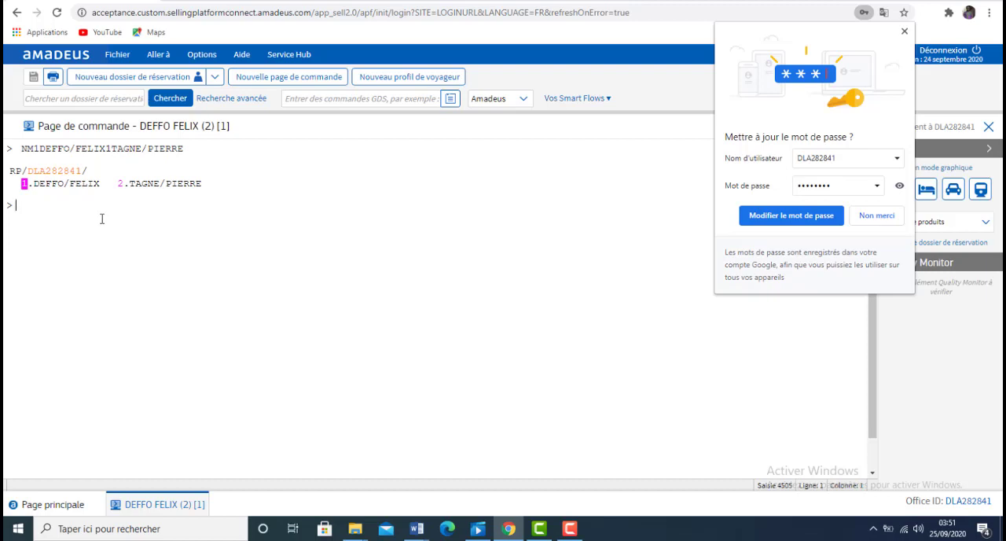
pyautogui.write('NM2CHAT')
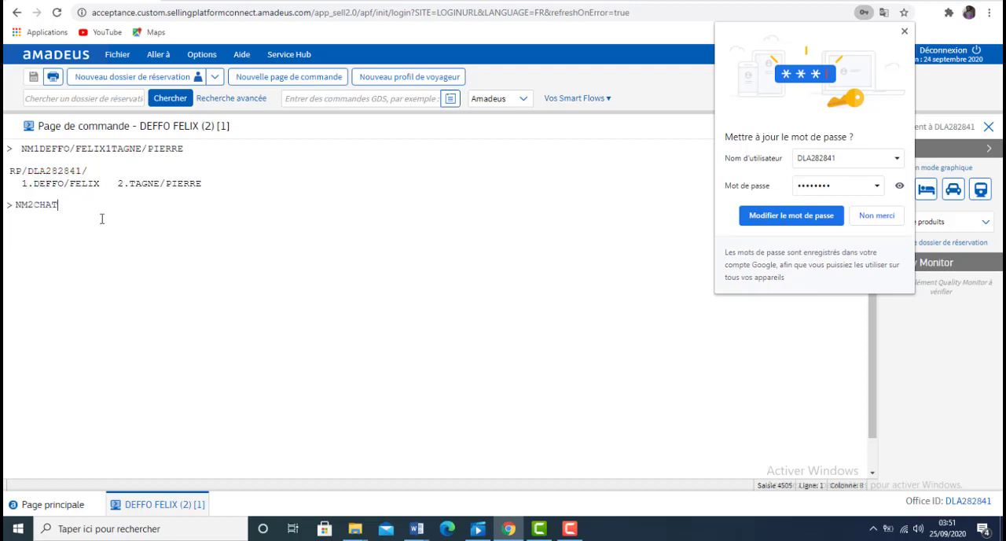
pyautogui.write('UE/')
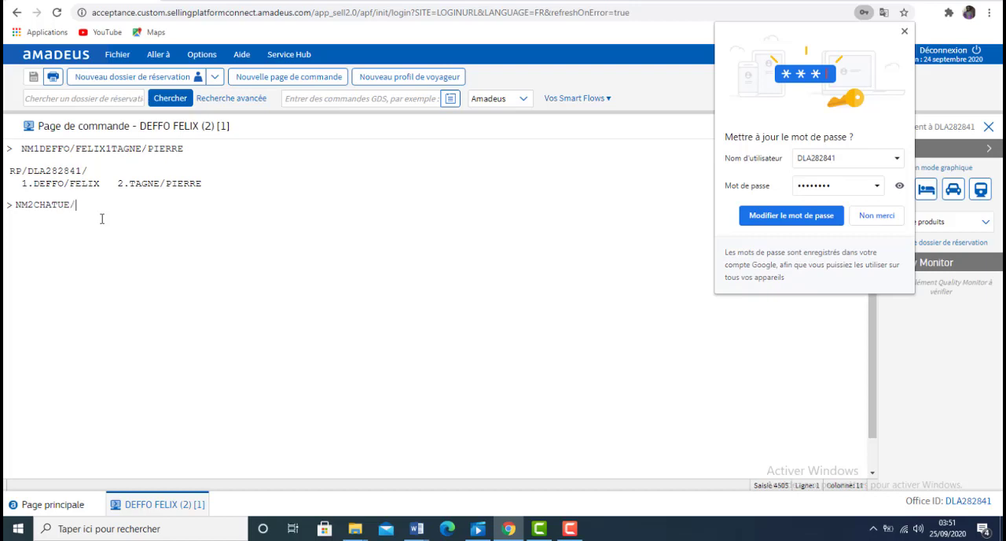
pyautogui.write('INNOCENT/EMMANUEL')
pyautogui.press('Return')
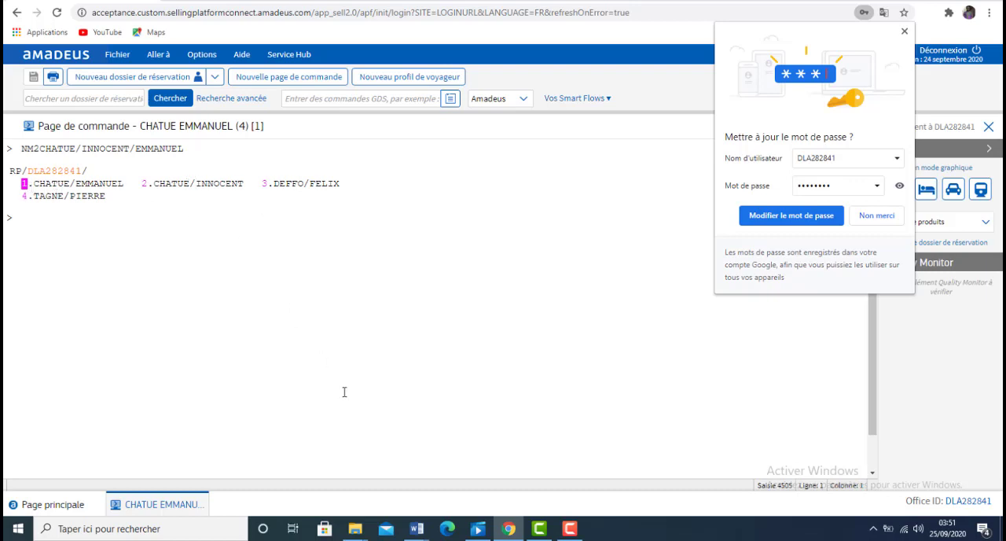
# Step: Review the fourth case and its infant examples in the Word notes, and begin an NM1 entry in Amadeus with Example 1's adult passenger name
pyautogui.click(417, 528)
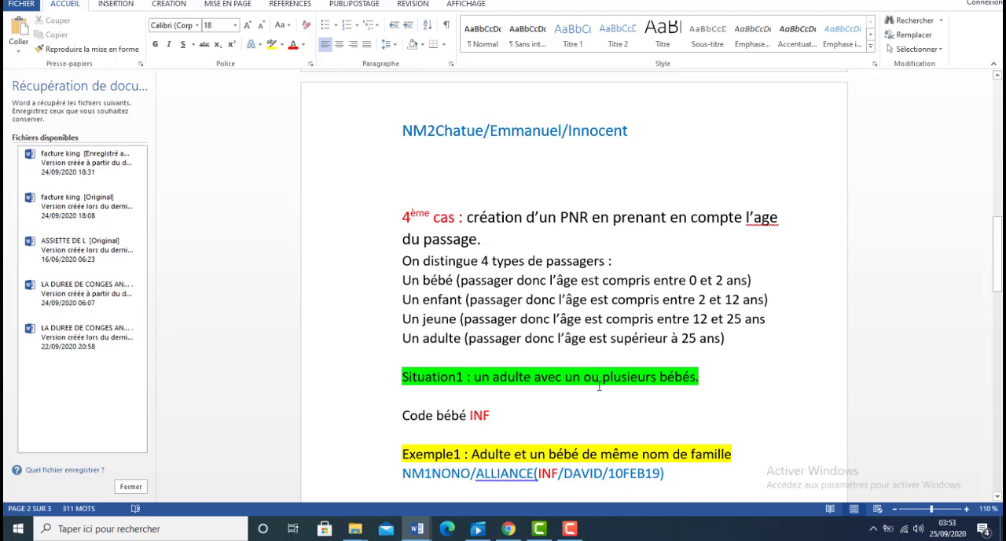
pyautogui.click(996, 496)
pyautogui.click(998, 496)
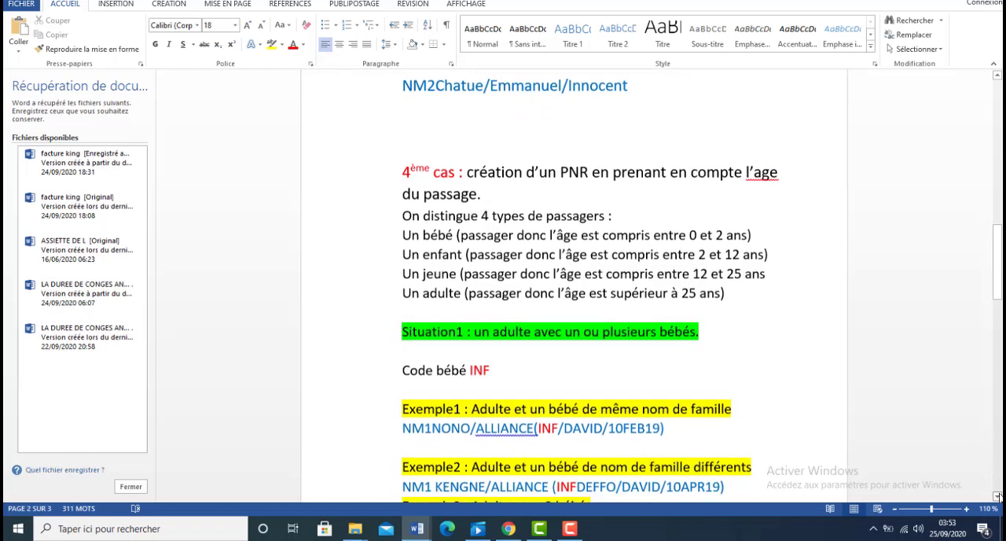
pyautogui.click(998, 497)
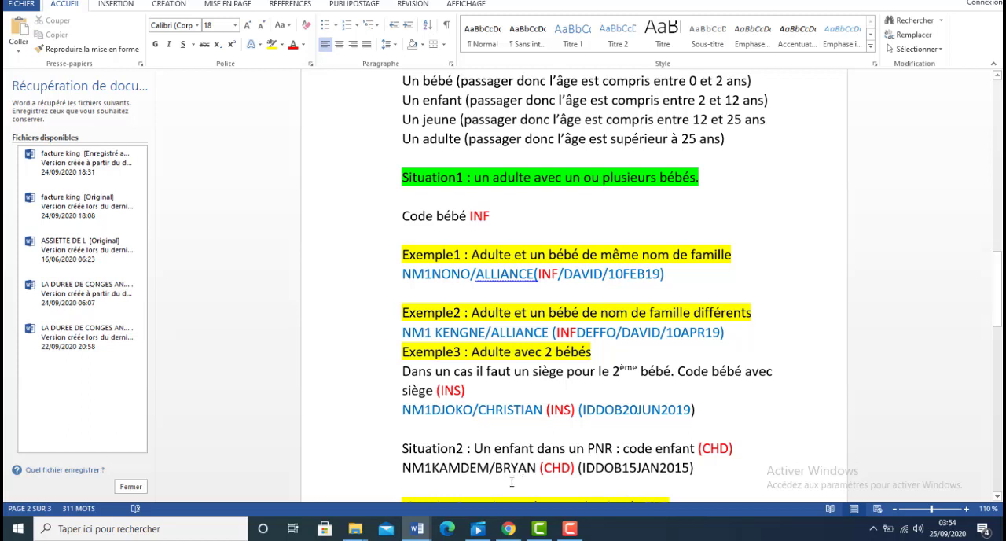
pyautogui.click(508, 529)
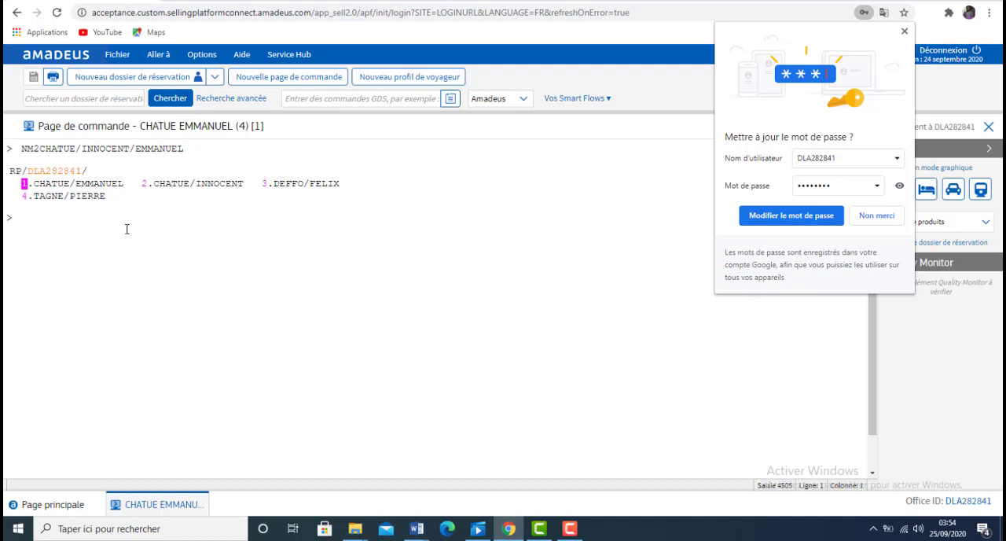
pyautogui.write('NONO')
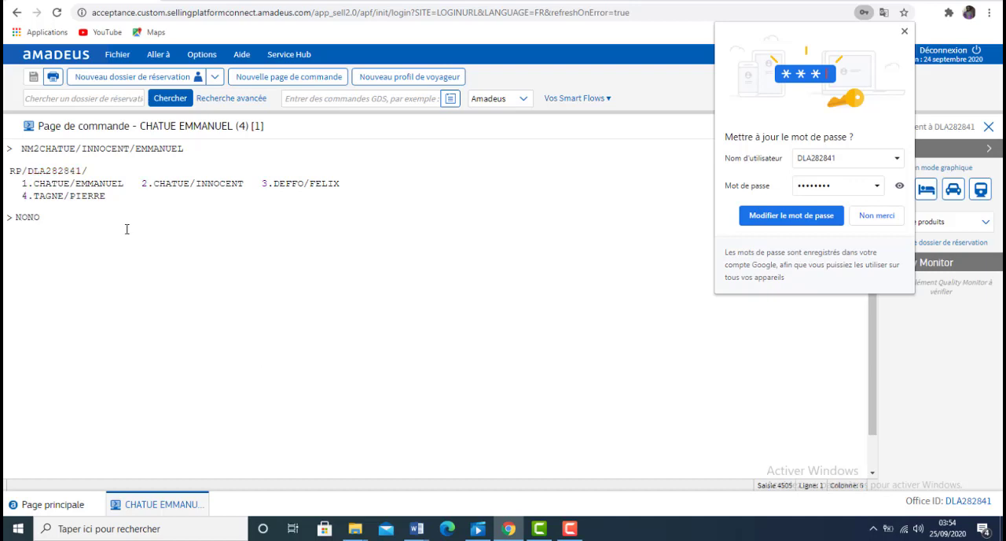
pyautogui.press('BackSpace')
pyautogui.press('BackSpace')
pyautogui.press('BackSpace')
pyautogui.write('M1NONO/ALLIAN')
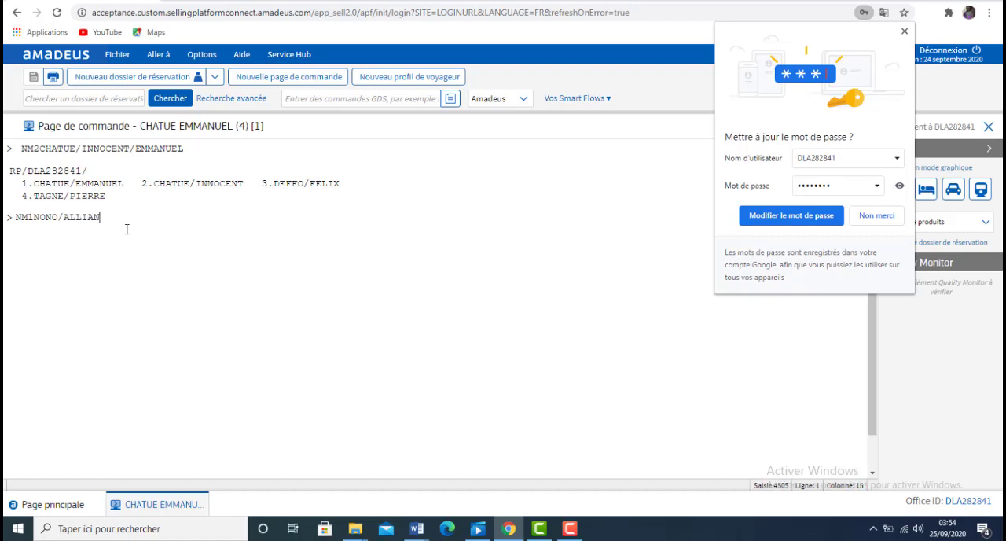
pyautogui.write('CE')
# Step: Complete the adult's entry with the same-surname infant in parentheses, using code INF, first name and date of birth with a four-digit year, and submit it
pyautogui.write('(')
pyautogui.write('INF/DAVID/10FEB')
pyautogui.write('2019)')
pyautogui.press('Return')
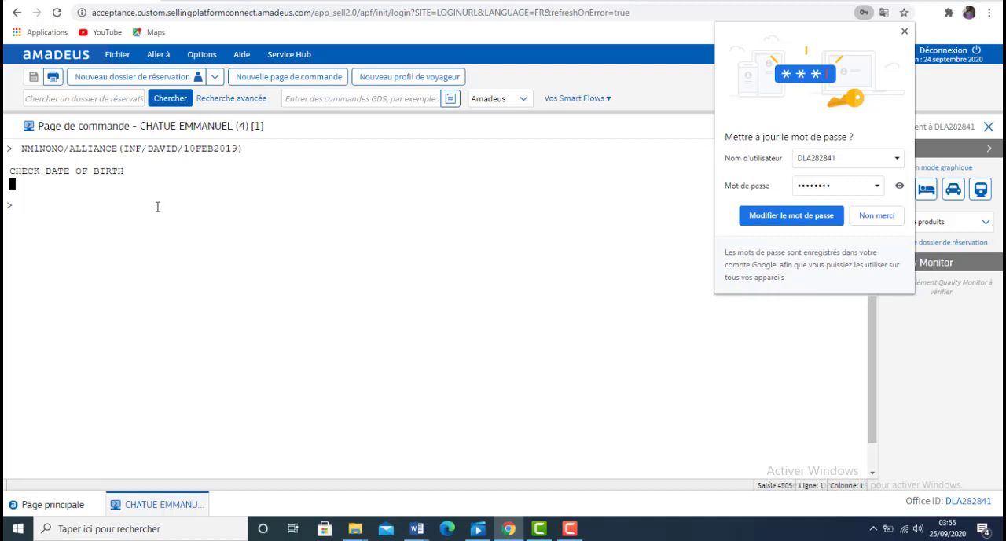
# Step: Begin a new NM1 entry with the adult passenger's surname and first name from Example 1
pyautogui.write('NM1NONO/A')
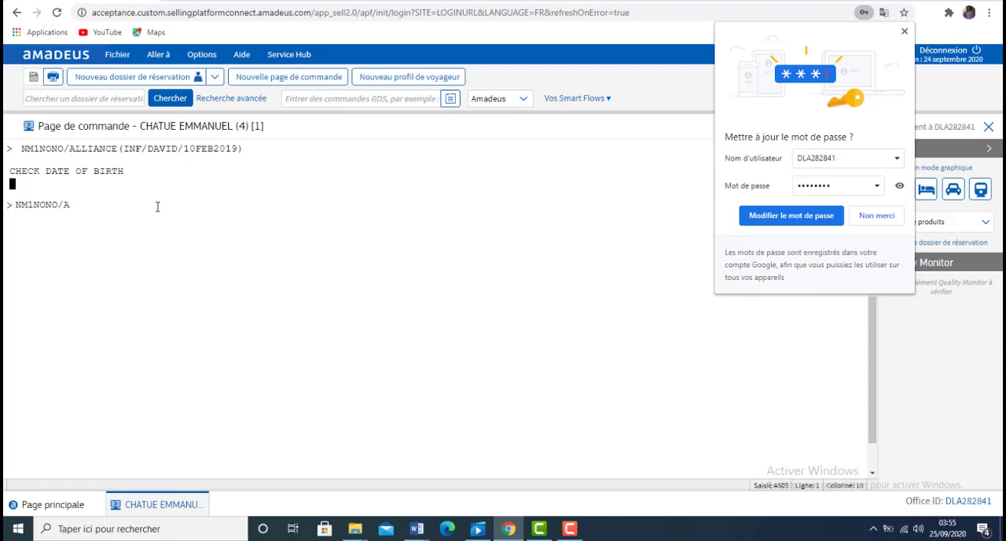
pyautogui.write('LLIANCE(INF/DAVID/10FEB')
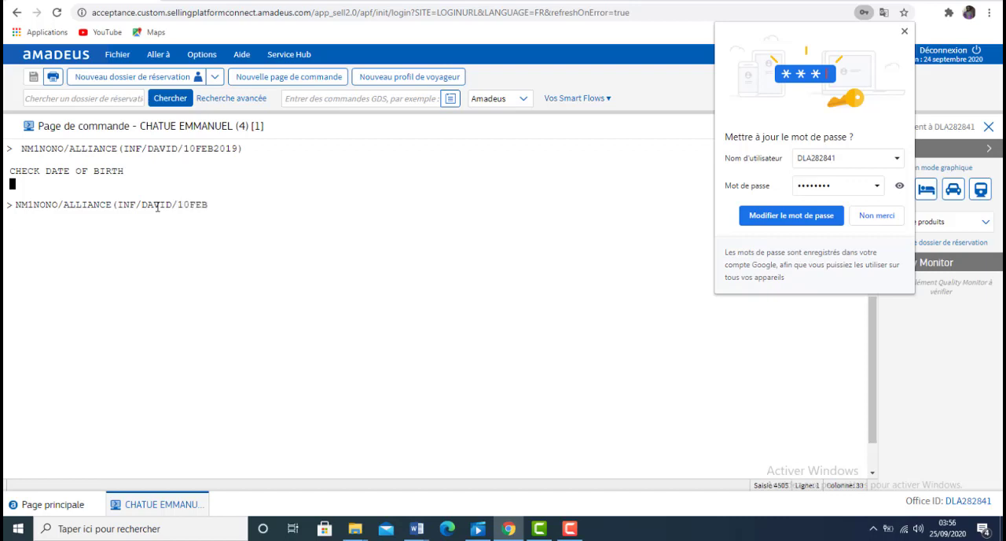
pyautogui.write('19)')
# Step: Add the same-surname infant in parentheses with code INF, first name and date of birth with a two-digit year, and submit the entry
pyautogui.press('Return')
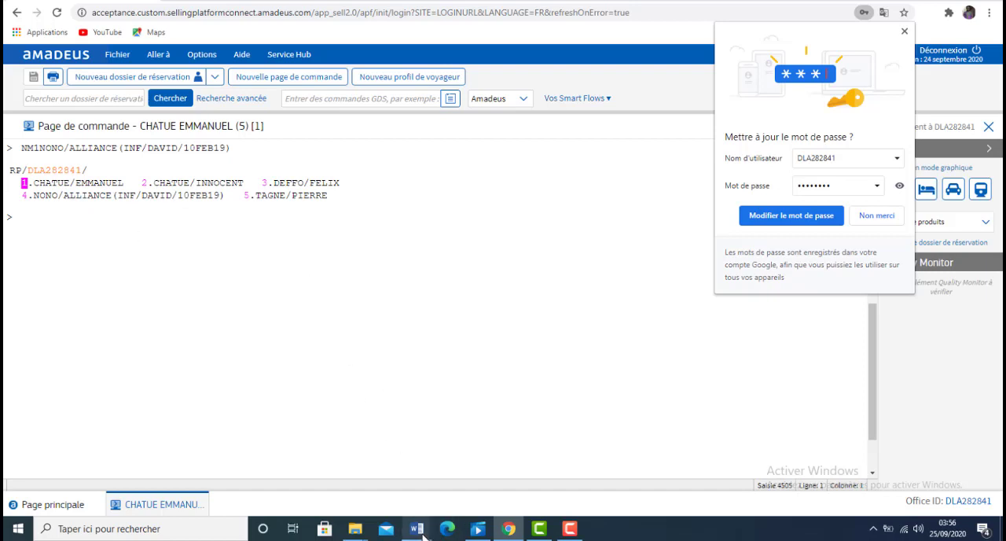
# Step: Check Example 2 in the Word notes and begin an NM1 entry in Amadeus with that example's adult passenger name
pyautogui.moveTo(416, 529)
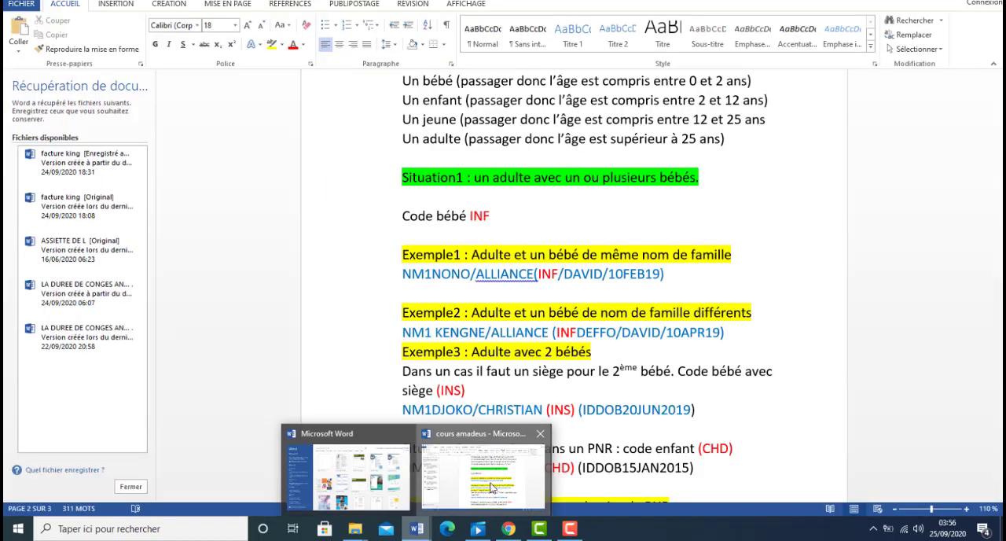
pyautogui.click(492, 487)
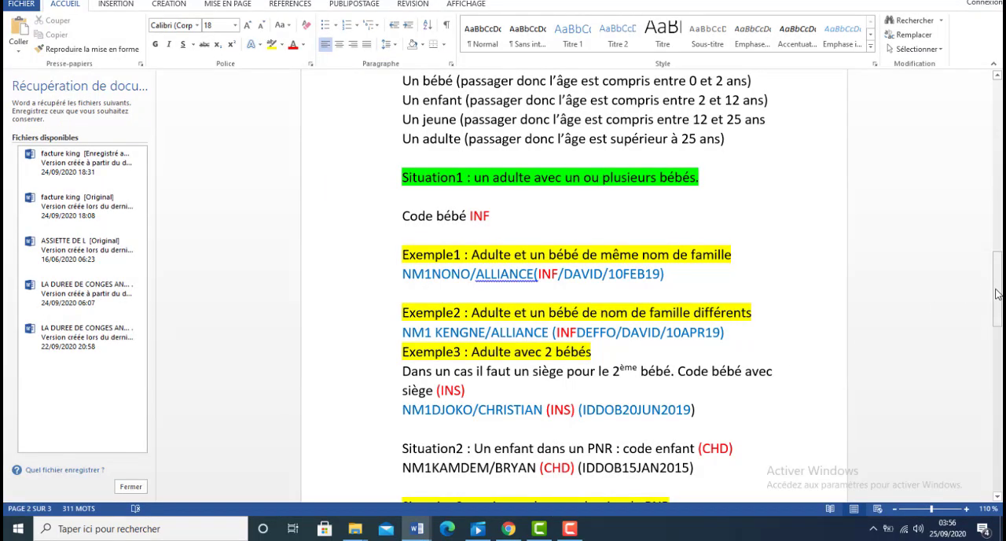
pyautogui.moveTo(996, 293); pyautogui.dragTo(1000, 305)
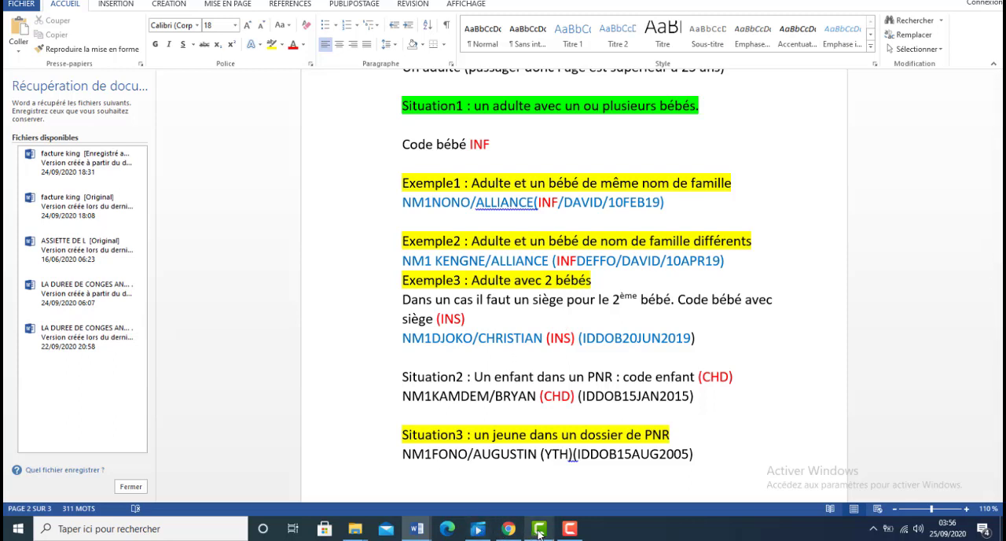
pyautogui.click(509, 530)
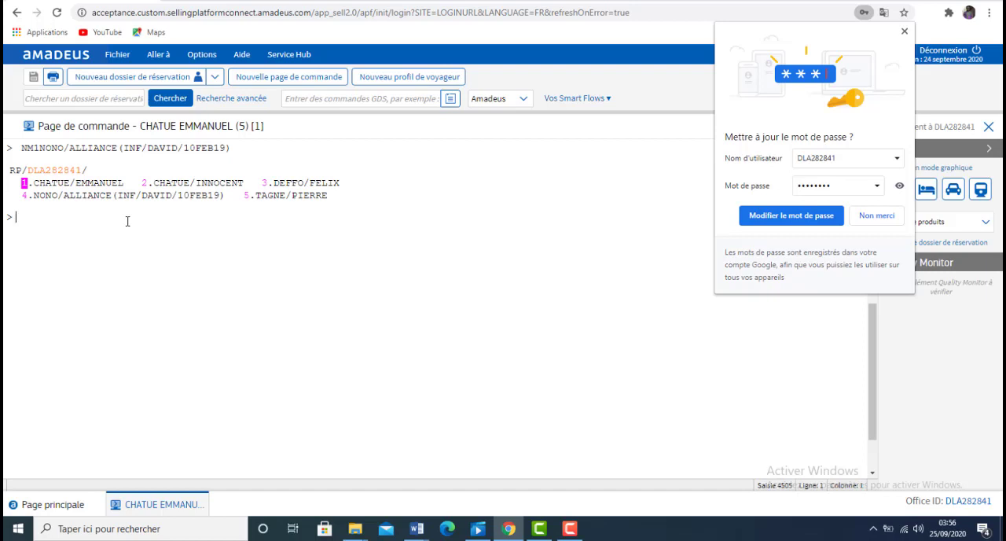
pyautogui.write('NM1KENG')
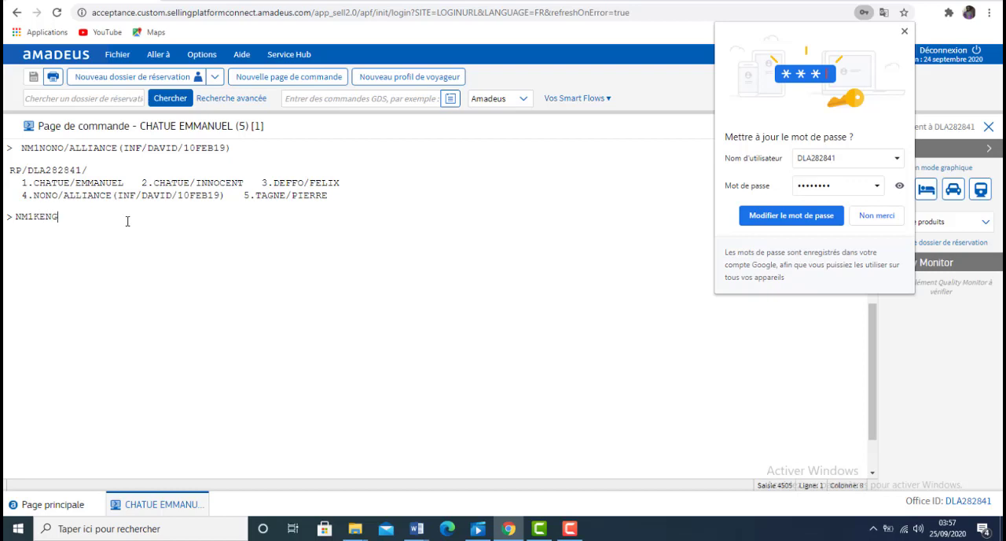
pyautogui.write('NE/ALLIA')
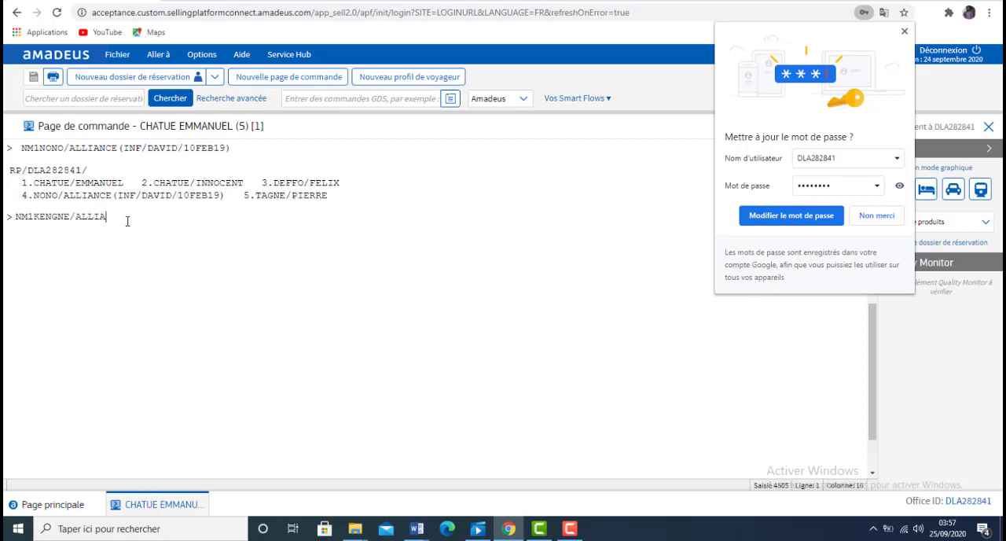
pyautogui.write('NCE')
pyautogui.write(' (')
pyautogui.write('INF')
pyautogui.write(';')
# Step: Open the infant element in parentheses with code INF followed directly by the infant's different surname, without a slash between them
pyautogui.press('BackSpace')
pyautogui.write('/')
pyautogui.write('DEFFO')
pyautogui.press('BackSpace')
pyautogui.press('BackSpace')
pyautogui.press('BackSpace')
pyautogui.press('BackSpace')
pyautogui.press('BackSpace')
pyautogui.press('BackSpace')
pyautogui.write('DEFFO')
pyautogui.write('/')
# Step: Complete the infant element with the first name and date of birth with a two-digit year, and submit the entry
pyautogui.write('DAVID/10APR')
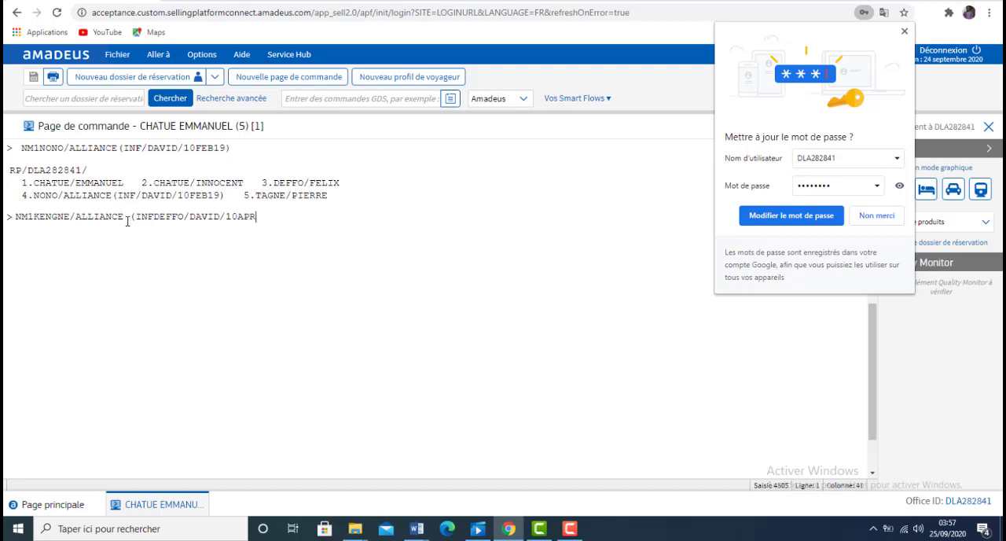
pyautogui.write('1')
pyautogui.write(')')
pyautogui.press('Return')
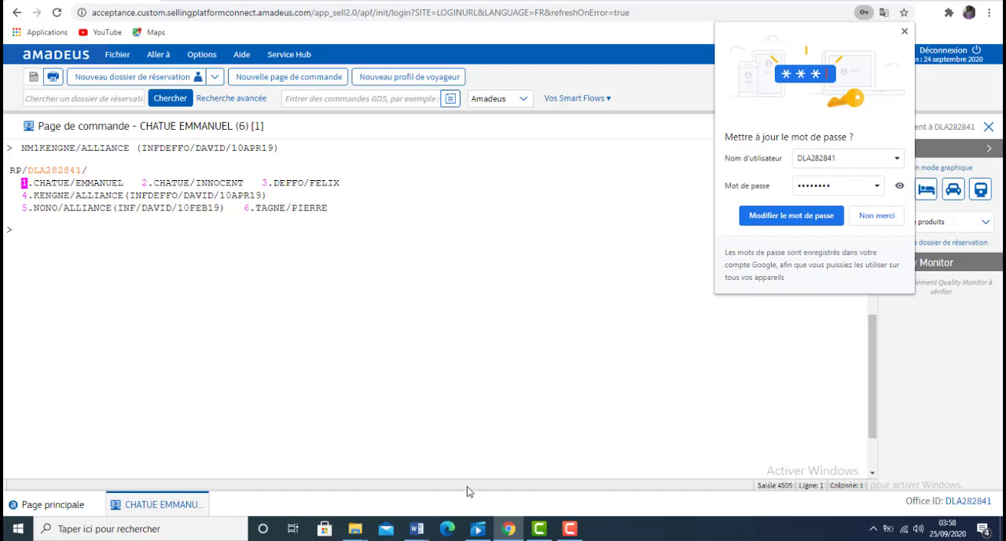
# Step: Review Example 3 in the Word notes and begin an NM1 entry in Amadeus with the second infant's surname and first name
pyautogui.moveTo(415, 531)
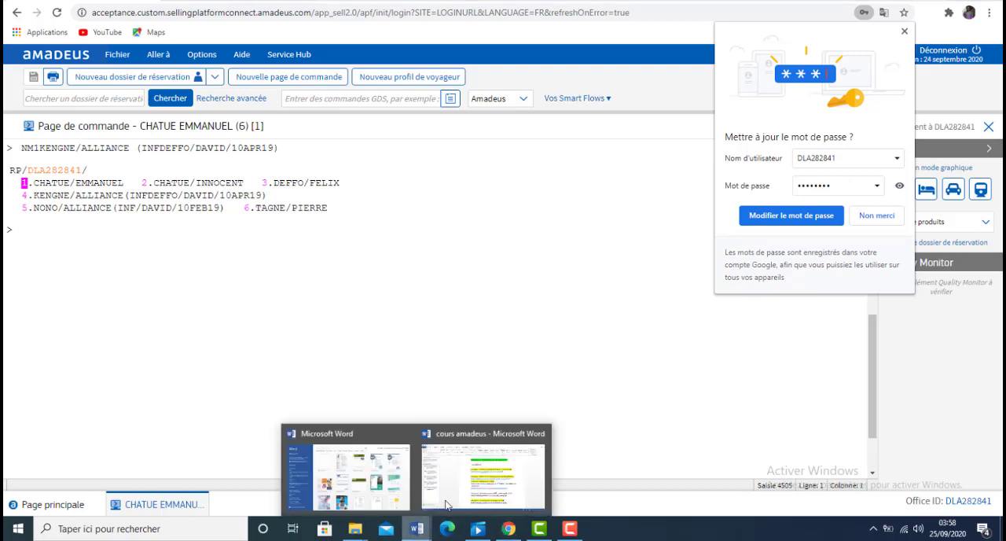
pyautogui.click(512, 459)
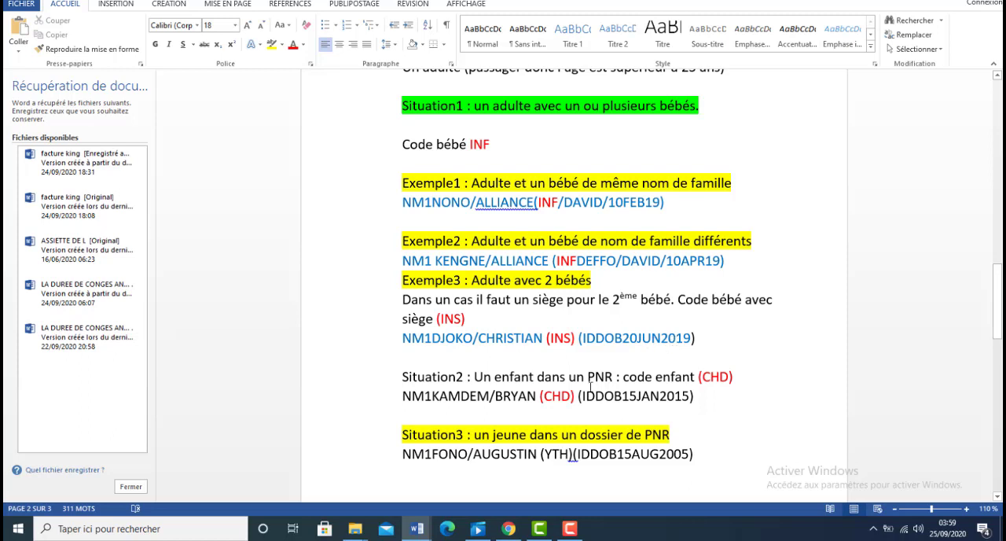
pyautogui.click(506, 530)
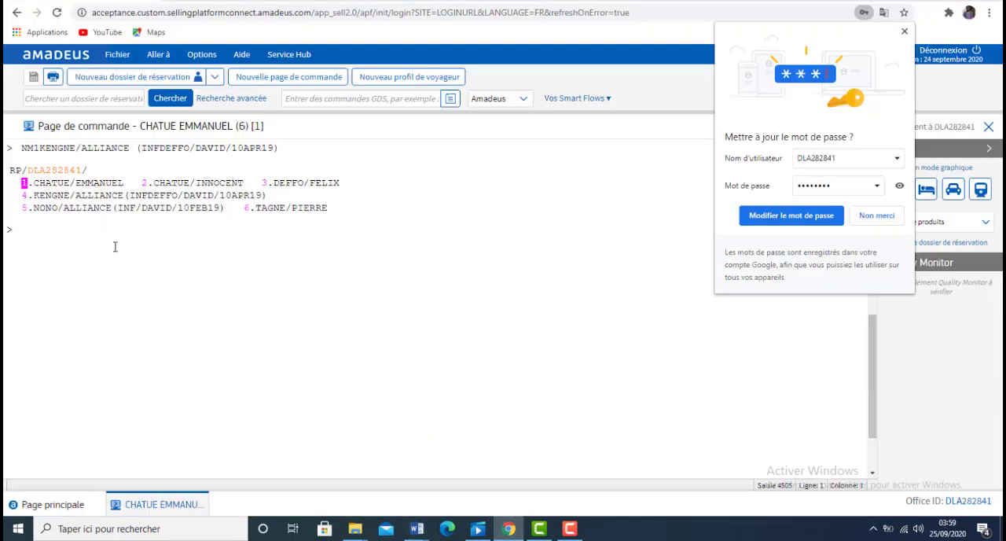
pyautogui.write('NM1')
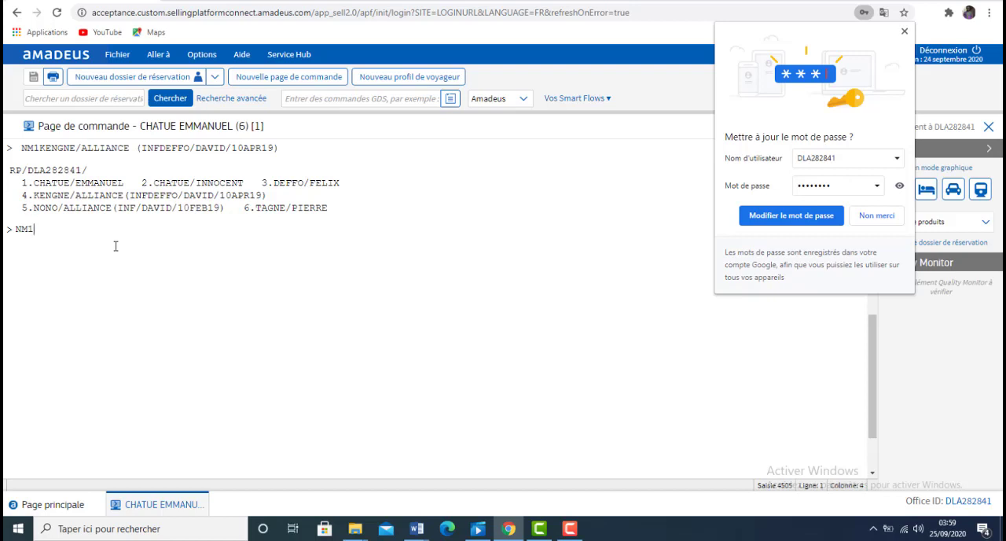
pyautogui.write('DJOKO/')
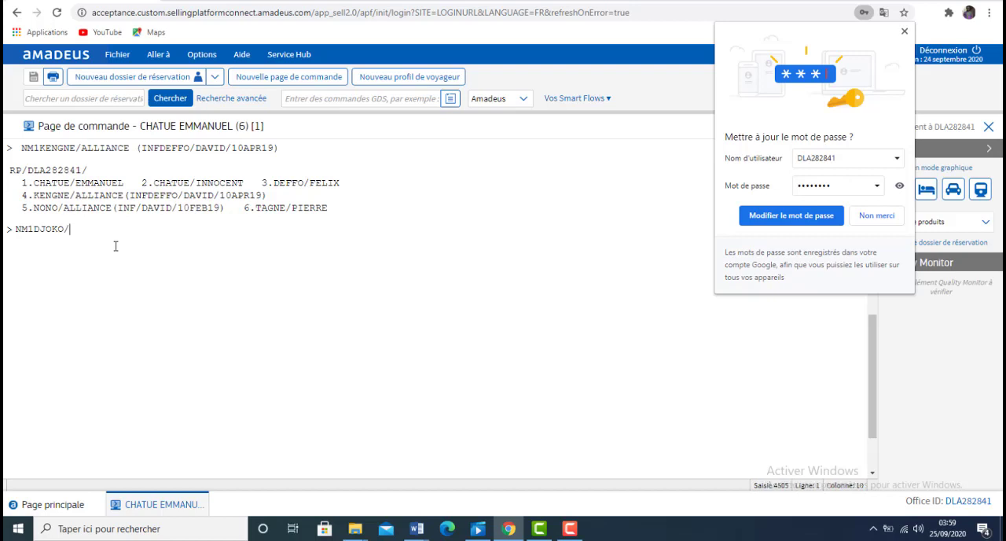
pyautogui.write('CHRISTIAN (INS)(')
# Step: Add code INS and an IDDOB date of birth with a four-digit year, each in parentheses, and submit the seated infant's entry
pyautogui.write('IDDOB20')
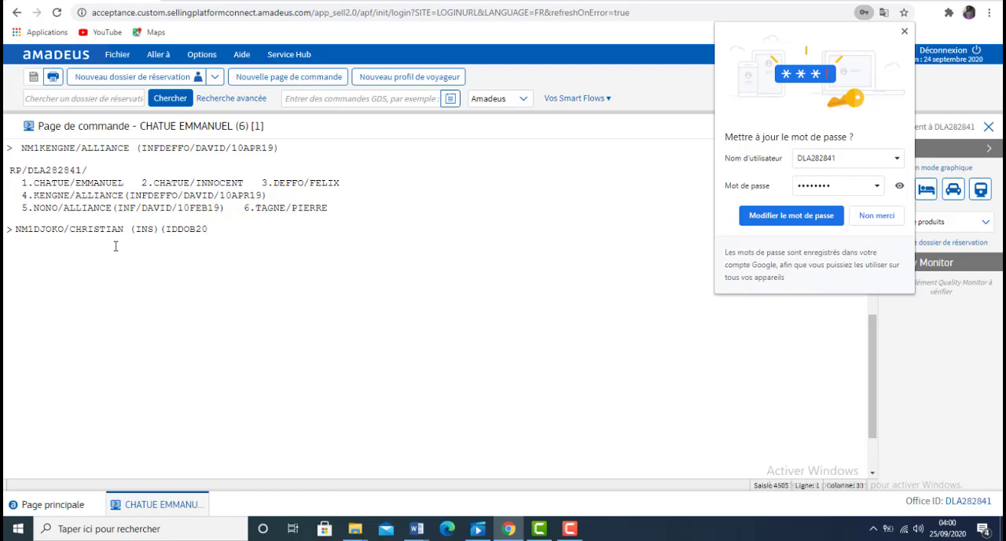
pyautogui.write('JUN2019)')
pyautogui.press('Return')
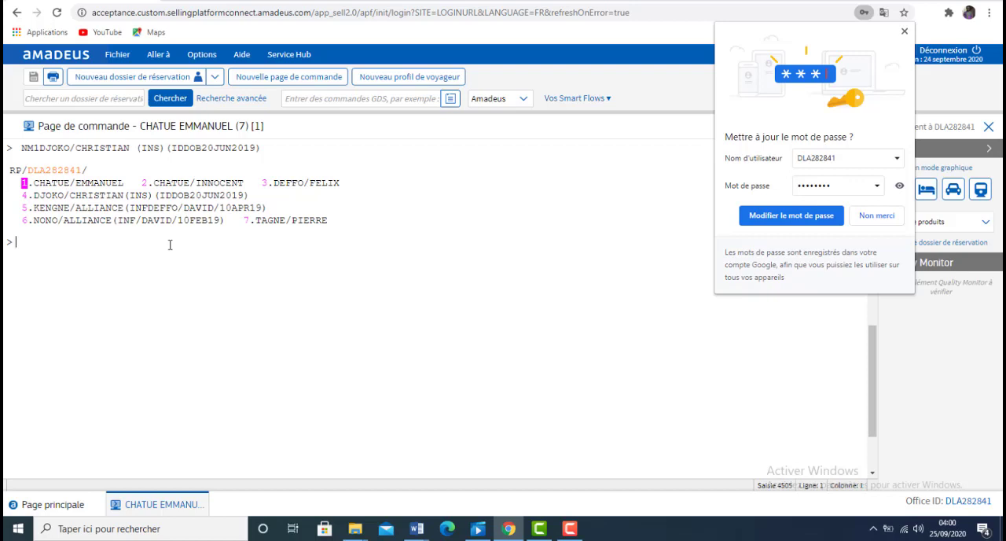
# Step: Discard the current PNR with IG and switch to the cours amadeus document in Word
pyautogui.write('IG')
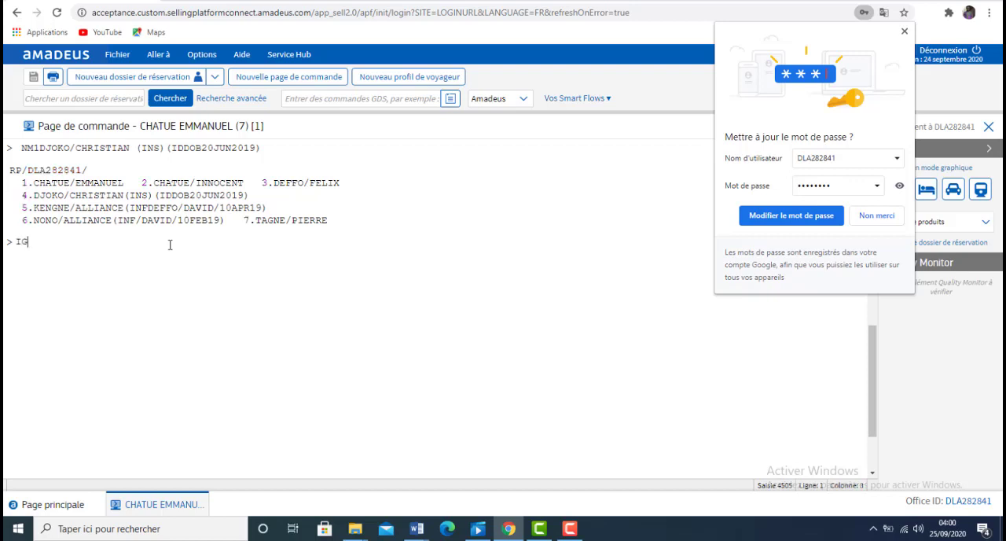
pyautogui.press('Return')
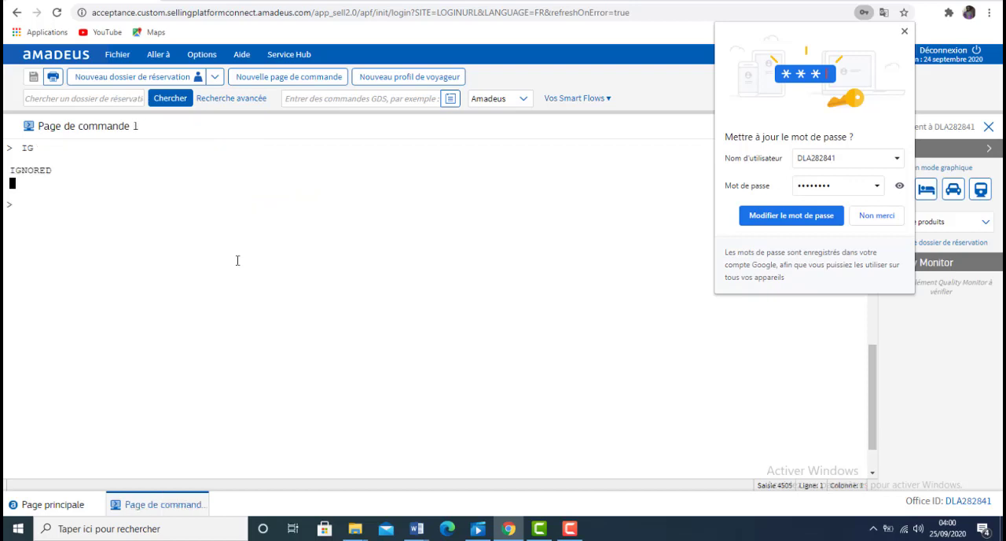
pyautogui.click(421, 526)
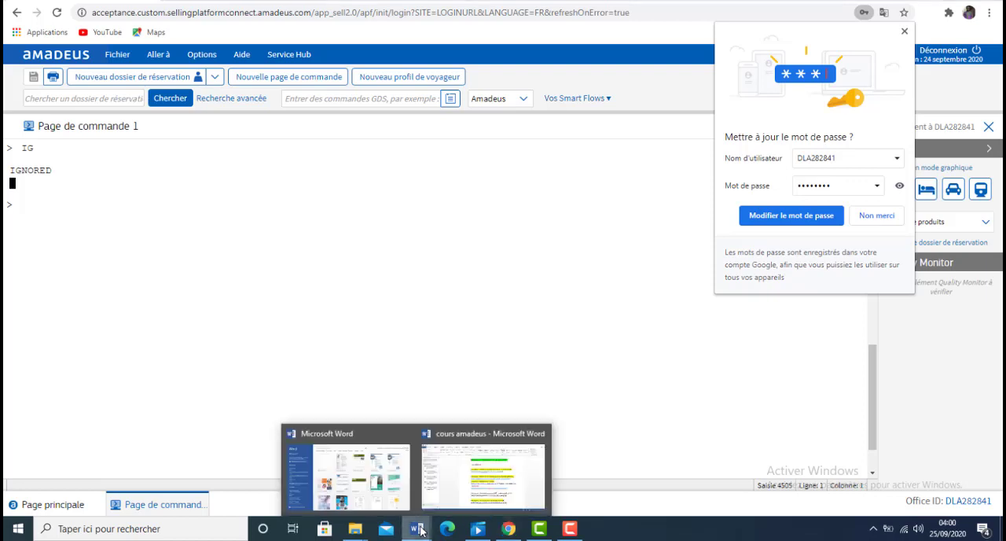
pyautogui.click(532, 447)
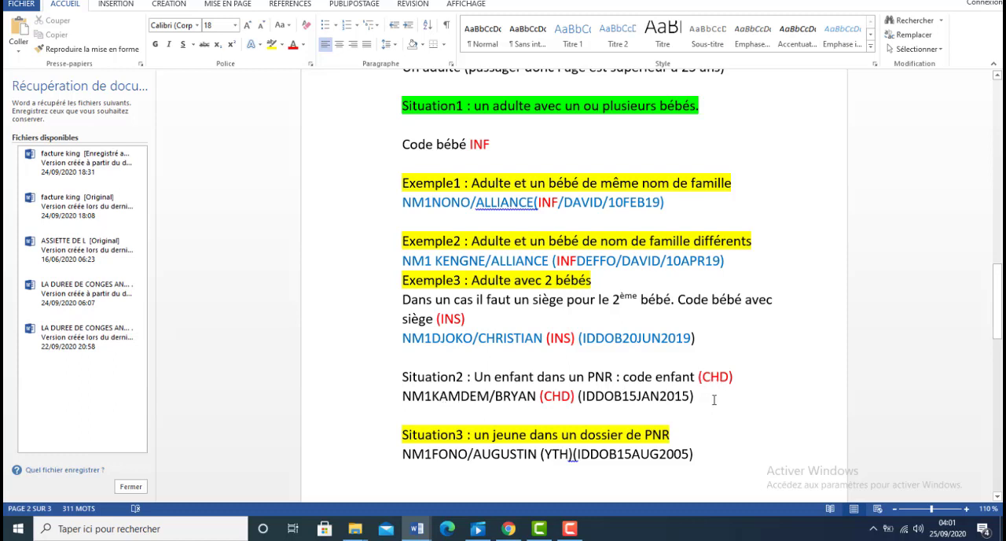
# Step: Change the font color of the NM1 example line under Situation 2 to the standard blue
pyautogui.moveTo(713, 400); pyautogui.dragTo(380, 391)
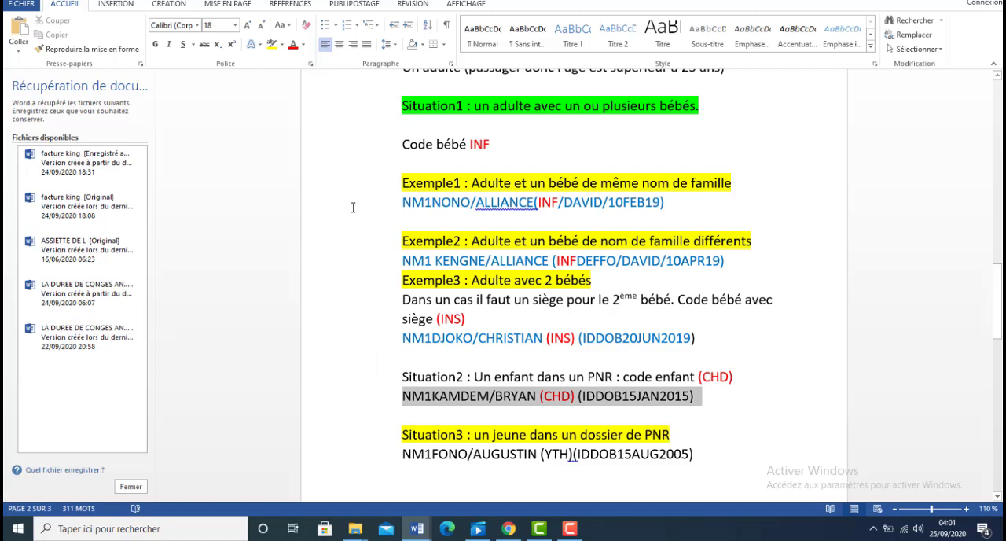
pyautogui.click(304, 46)
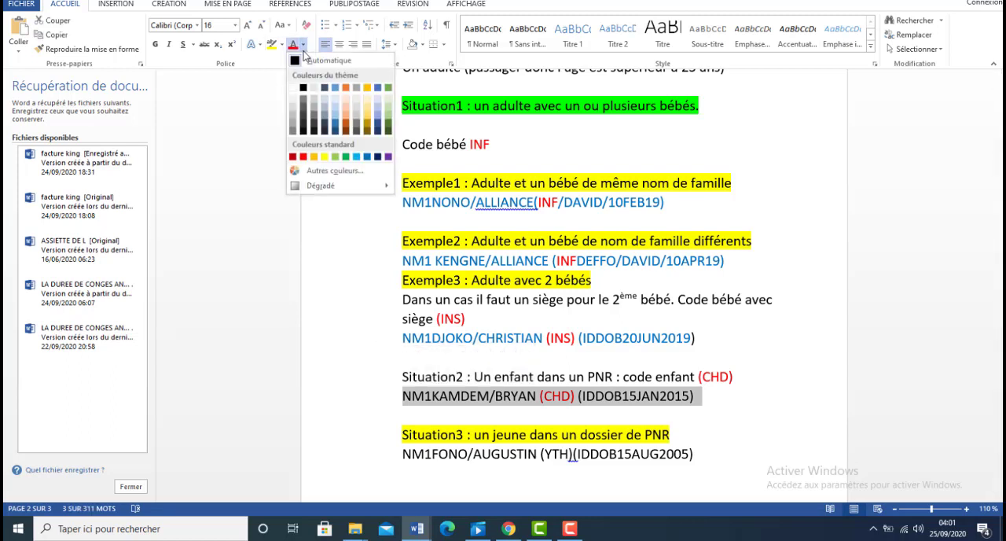
pyautogui.click(367, 156)
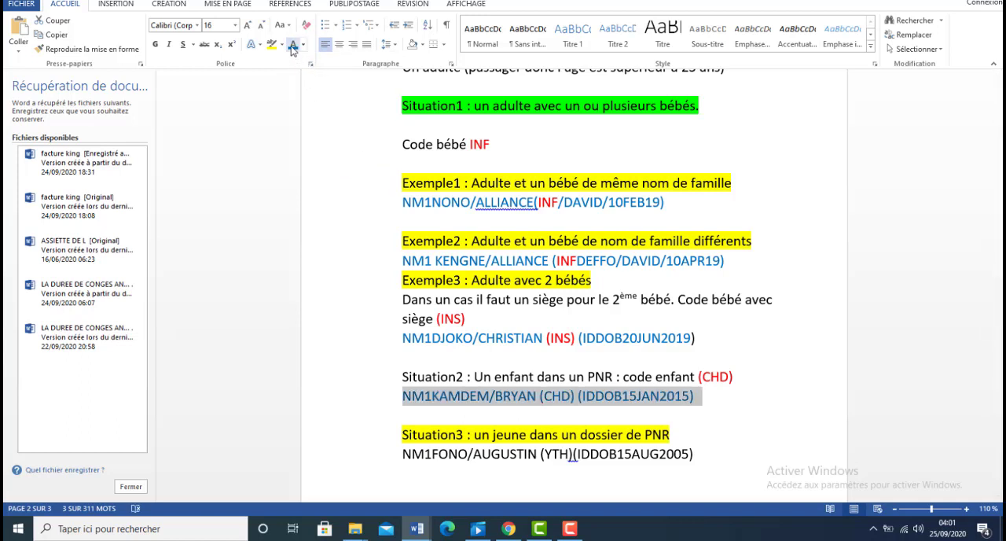
pyautogui.click(522, 406)
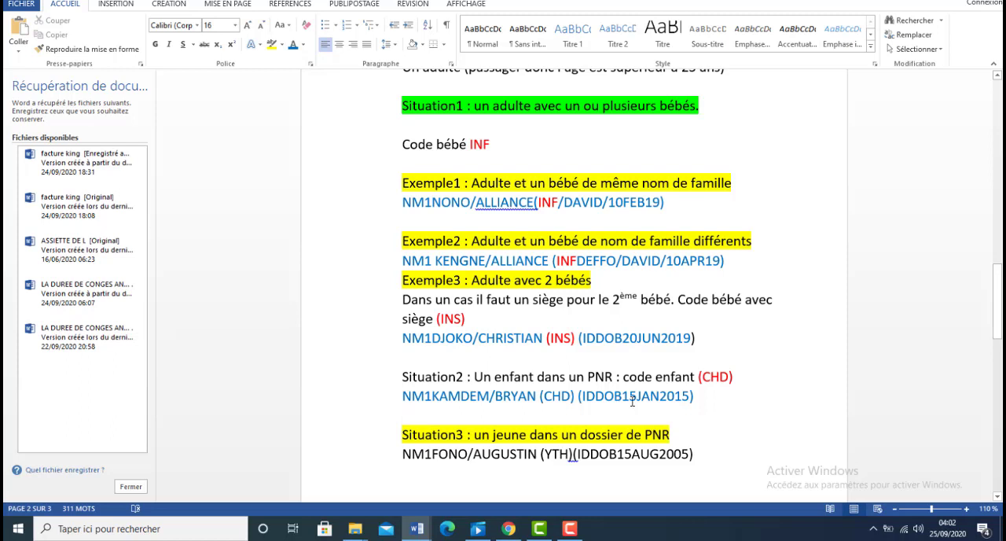
# Step: Switch to Amadeus and begin an NM1 entry with the child passenger's surname and first name from Situation 2
pyautogui.click(508, 528)
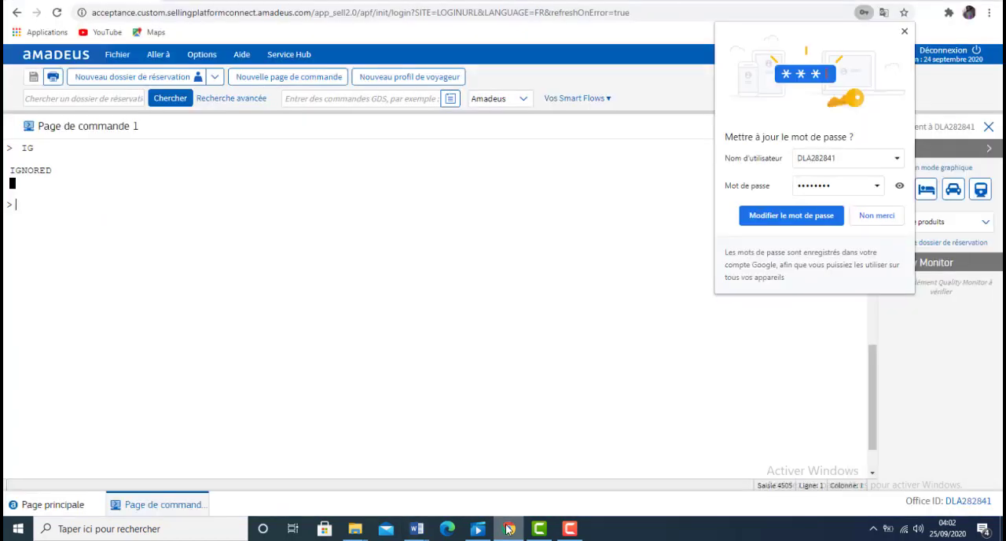
pyautogui.write('NM1KAMDEM/')
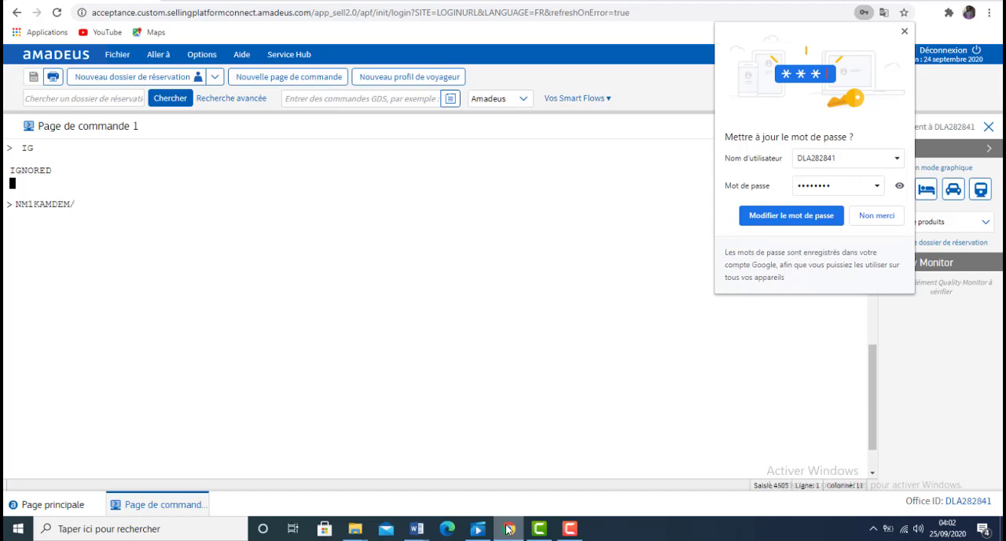
pyautogui.write('BRYAN (CHD)(IDDOB')
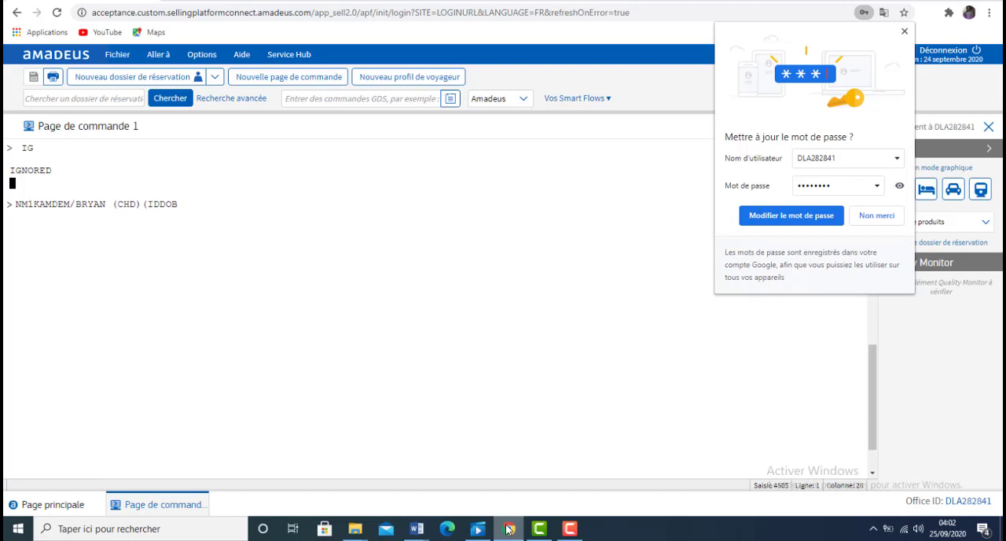
# Step: Enter the child's date of birth with a four-digit year, close the parenthesis and submit the entry
pyautogui.write('1')
pyautogui.write('7')
pyautogui.write('1')
pyautogui.write('PR')
pyautogui.press('BackSpace')
pyautogui.press('BackSpace')
pyautogui.write('APR')
pyautogui.press('BackSpace')
pyautogui.press('End')
pyautogui.write('2013')
pyautogui.press('Return')
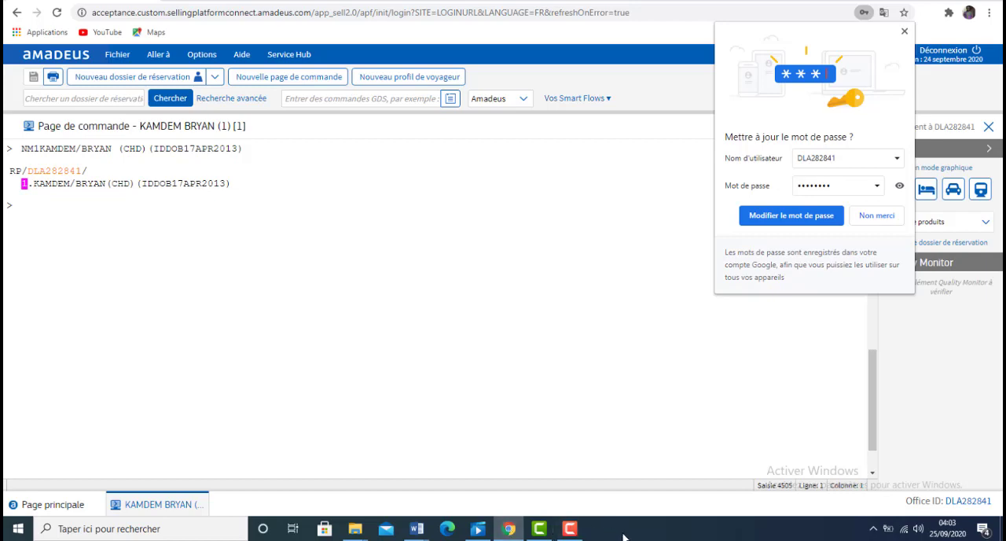
# Step: Review code YTH under Situation 3 in the Word notes and begin an NM1 entry in Amadeus with the young passenger's name
pyautogui.click(511, 531)
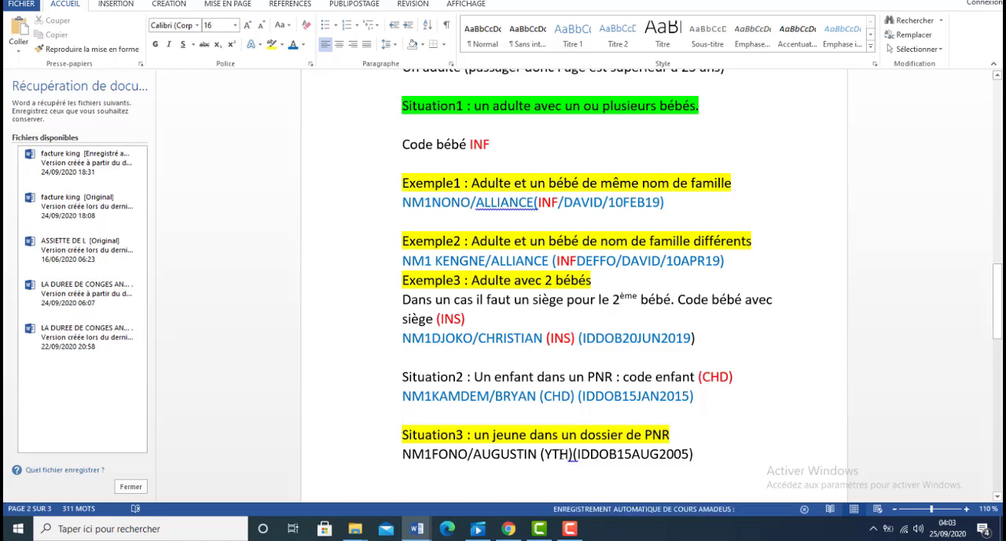
pyautogui.moveTo(570, 454); pyautogui.dragTo(548, 454)
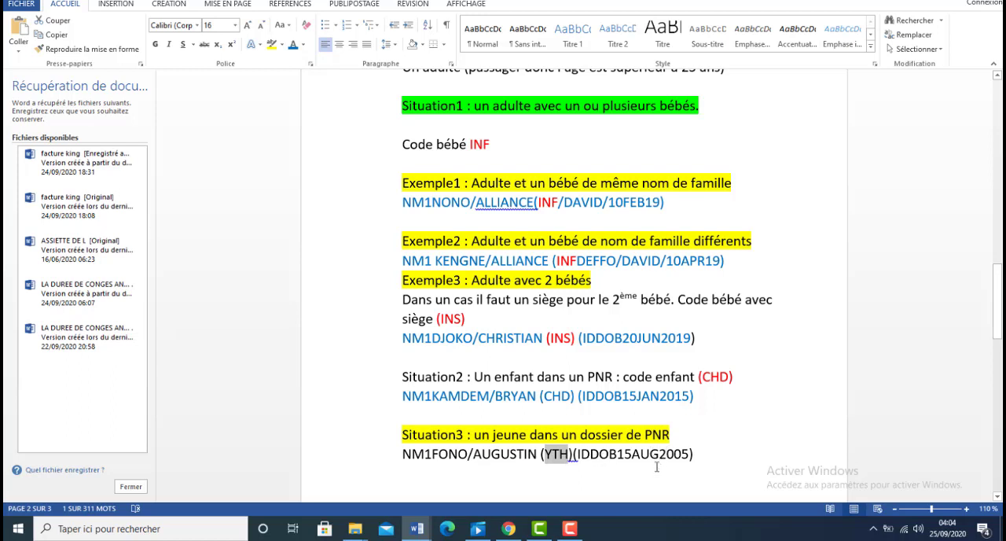
pyautogui.click(508, 529)
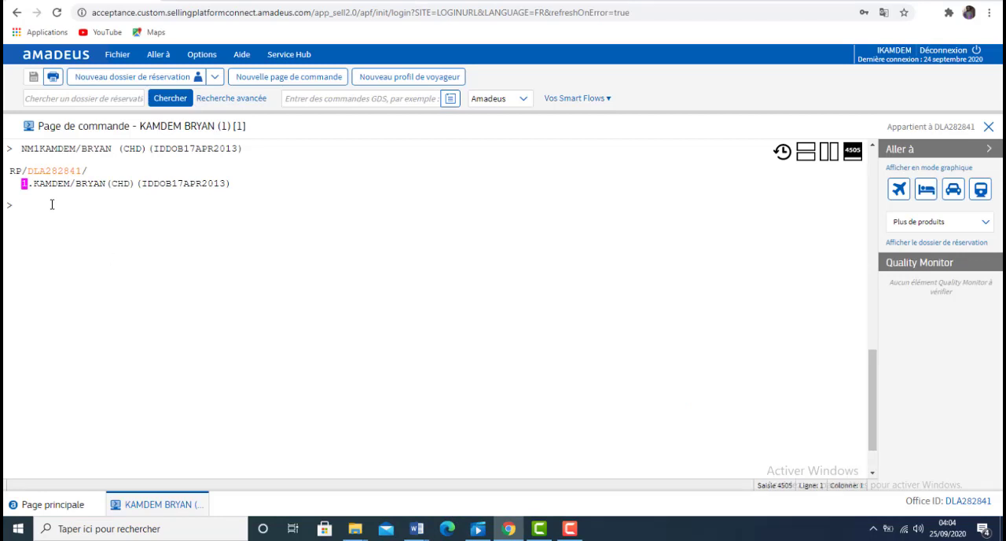
pyautogui.write('NM1FOND/C')
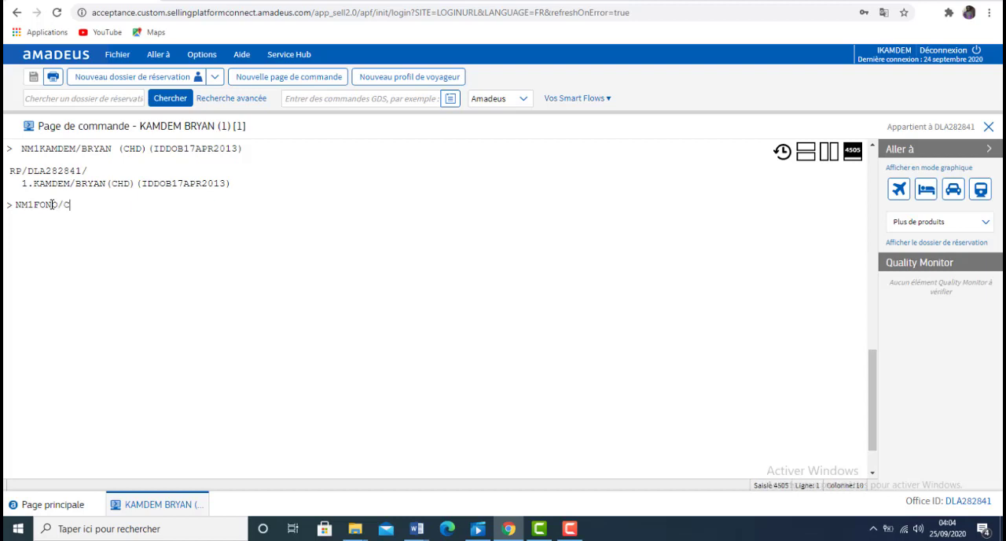
pyautogui.press('BackSpace')
pyautogui.write('AUGUSTIN')
# Step: Append the youth code YTH in parentheses and open the young passenger's date-of-birth element with IDDOB
pyautogui.write('(YTH)(I')
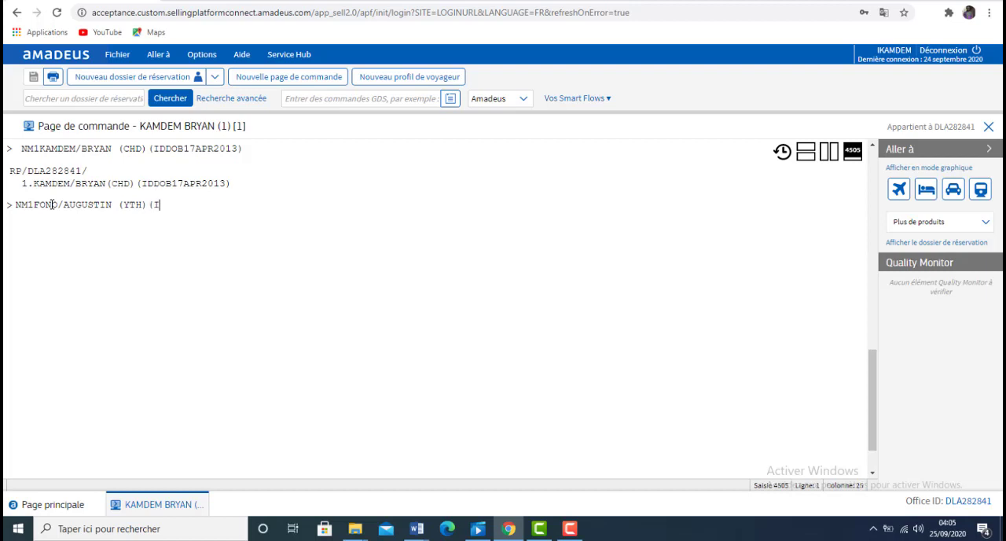
pyautogui.write('DDOB')
# Step: Complete the young passenger's date of birth with day, month and four-digit year, and submit the entry
pyautogui.write('2005')
pyautogui.click(185, 204)
pyautogui.write('18NOV2005')
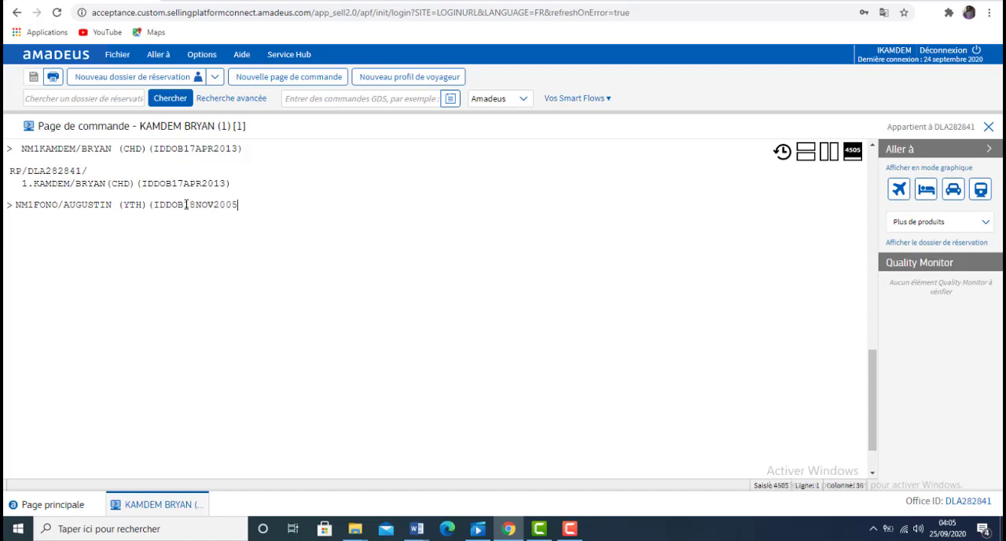
pyautogui.write(')')
pyautogui.press('Return')
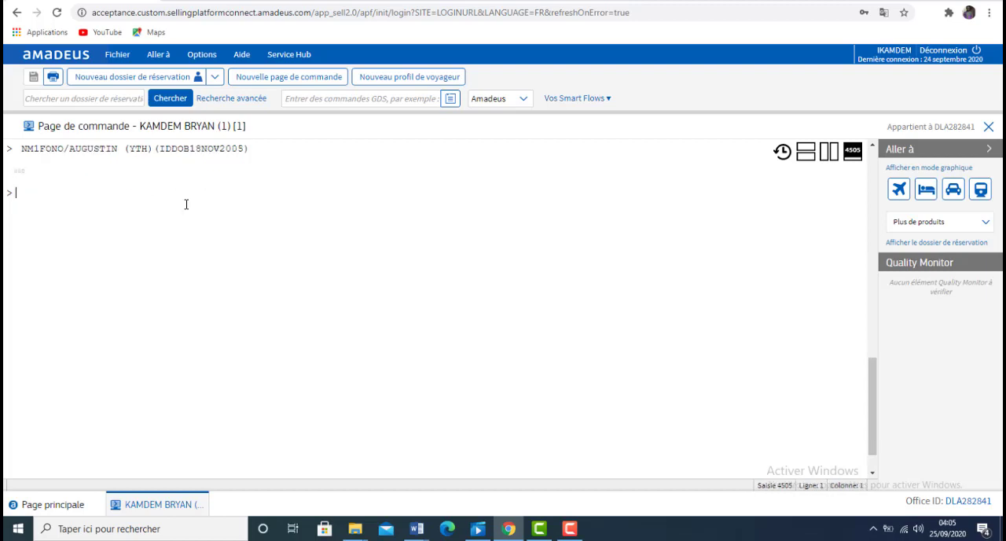